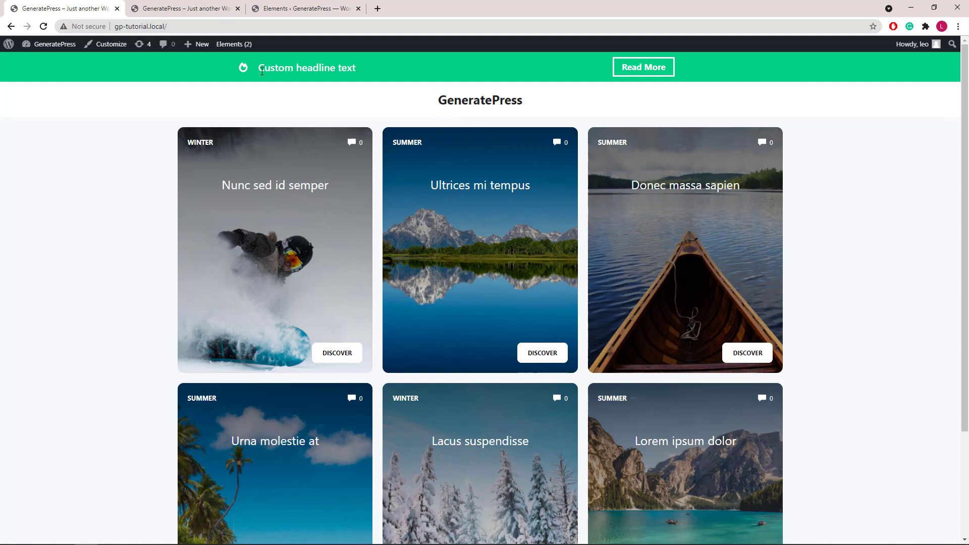
- Switch to the gp.local demo site and try its top-bar Call link, dismissing the call popup
drag(286, 71, 369, 72)
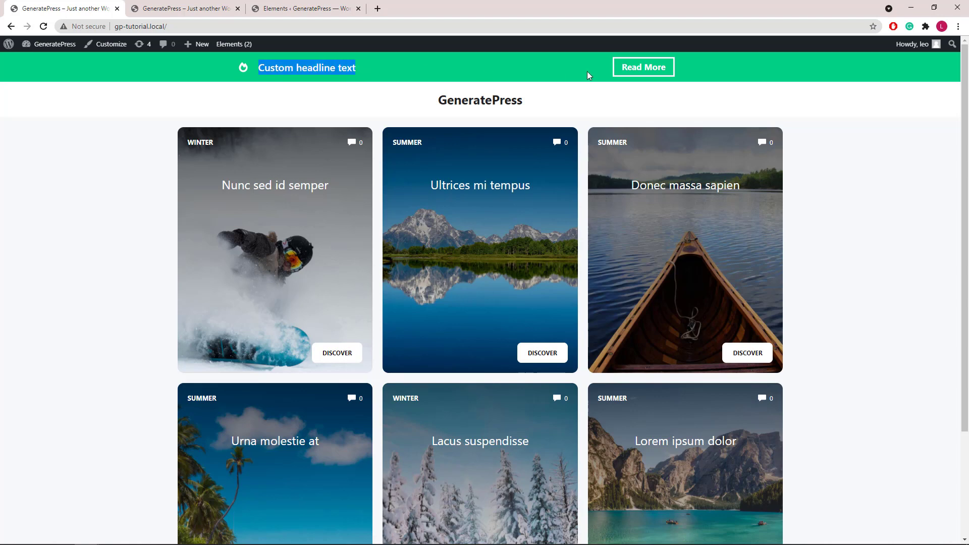
click(545, 85)
click(167, 8)
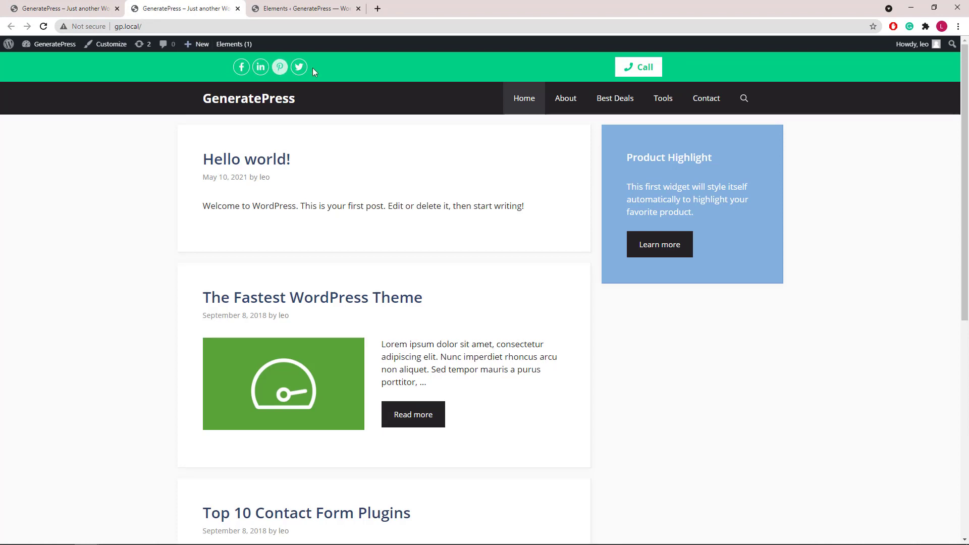
click(636, 71)
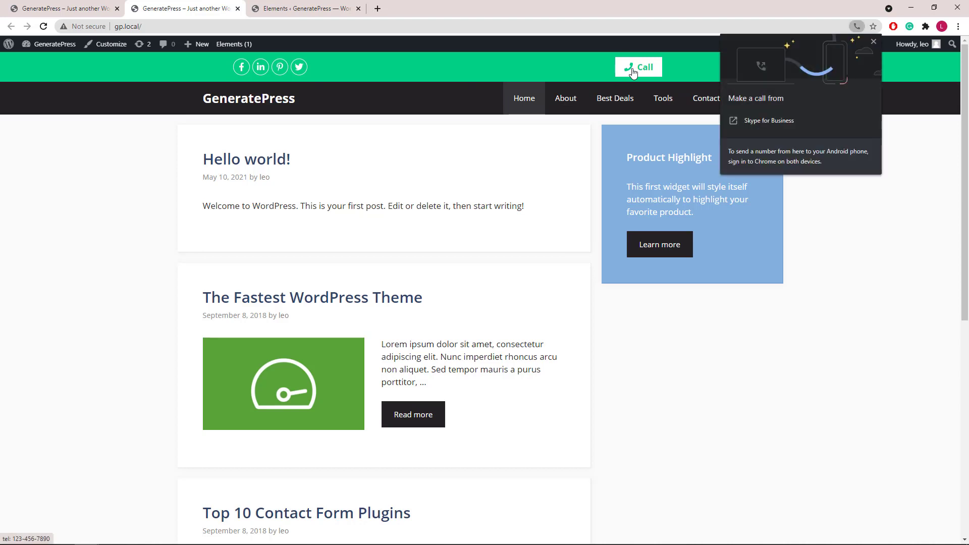
click(873, 43)
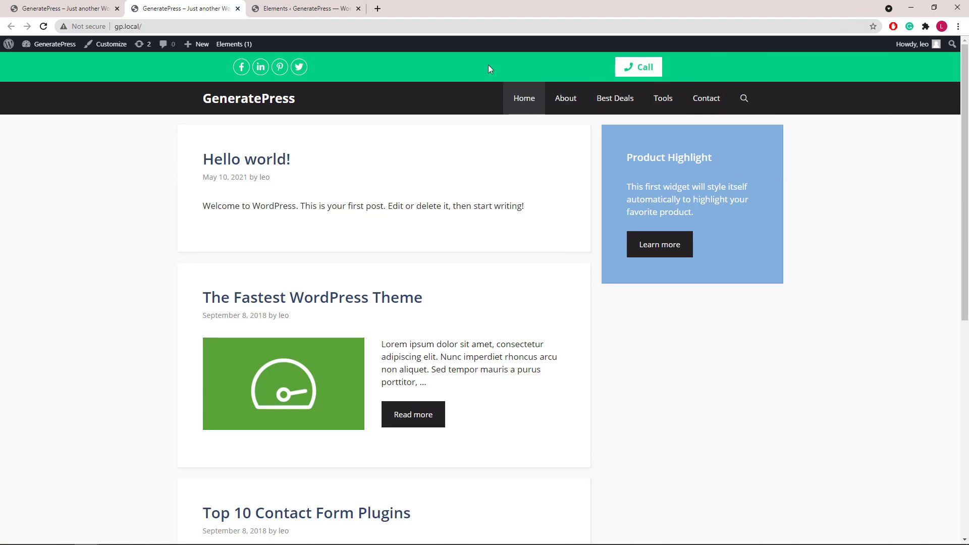
- Add a new Block-type GeneratePress element and title it 'Top Bar 2'
click(257, 13)
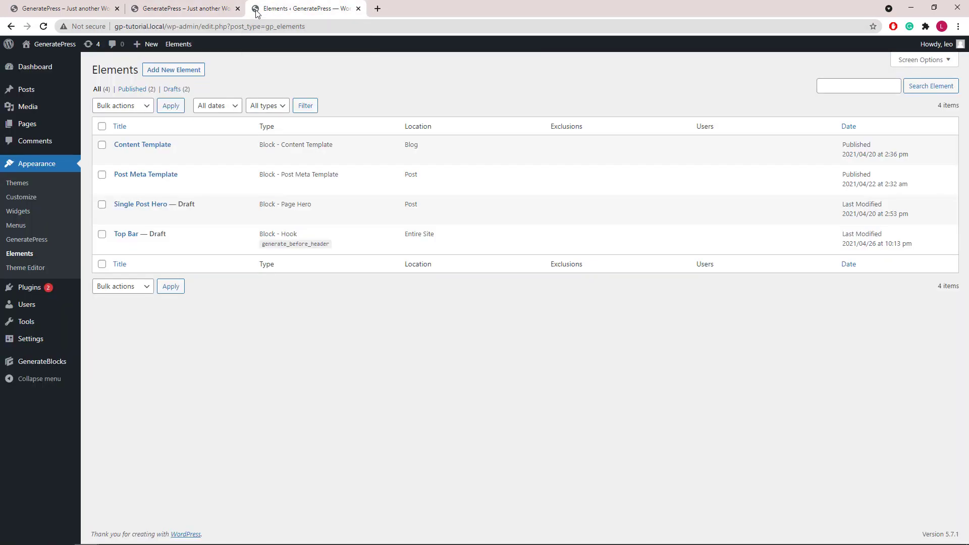
click(172, 71)
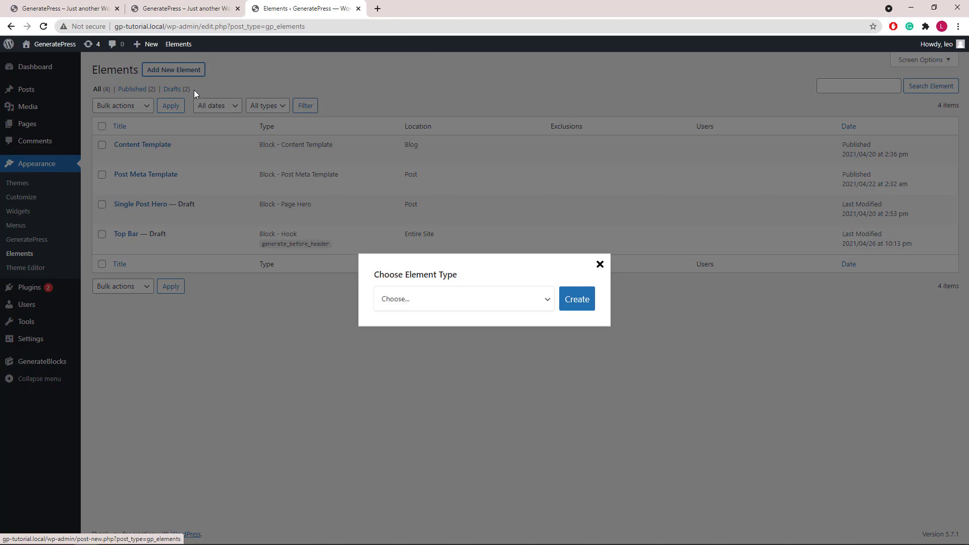
click(418, 305)
click(419, 326)
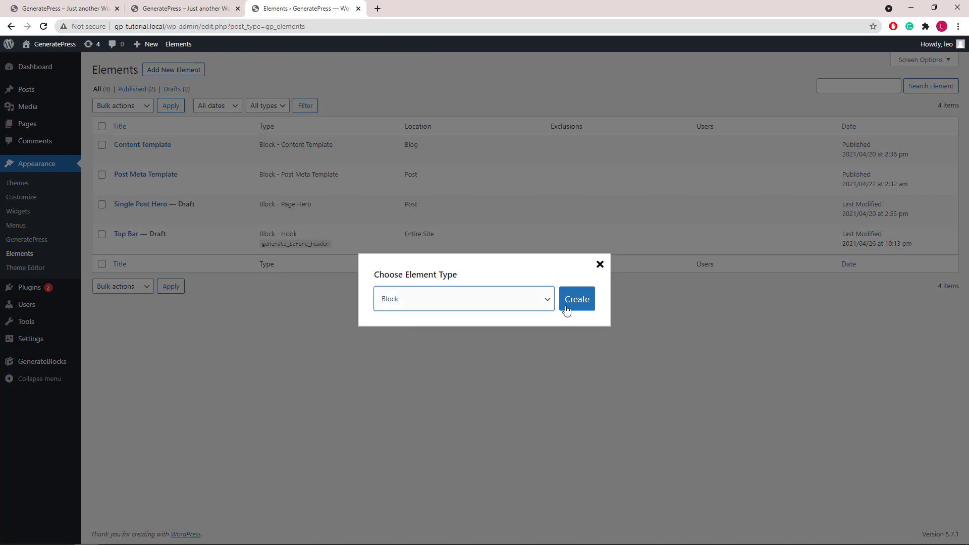
click(578, 303)
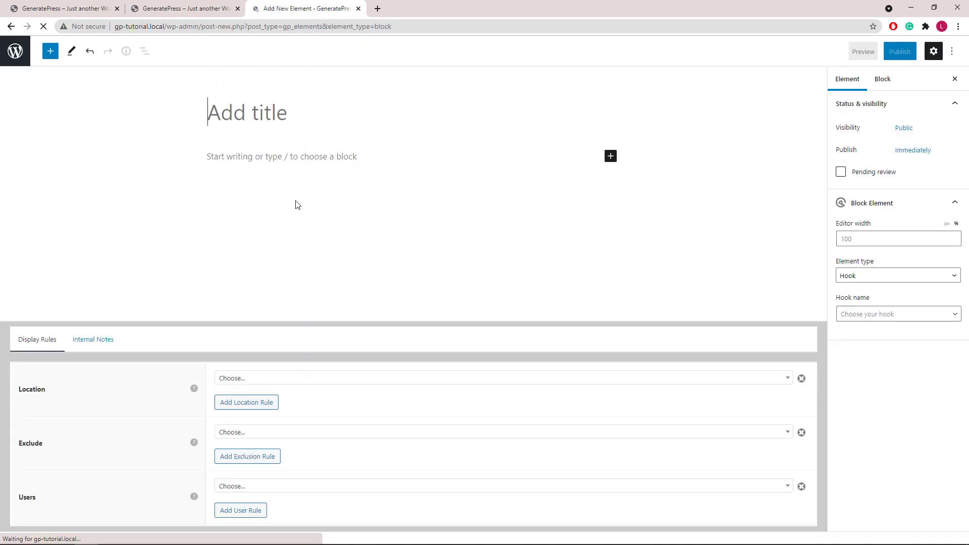
text(Top Bar 2)
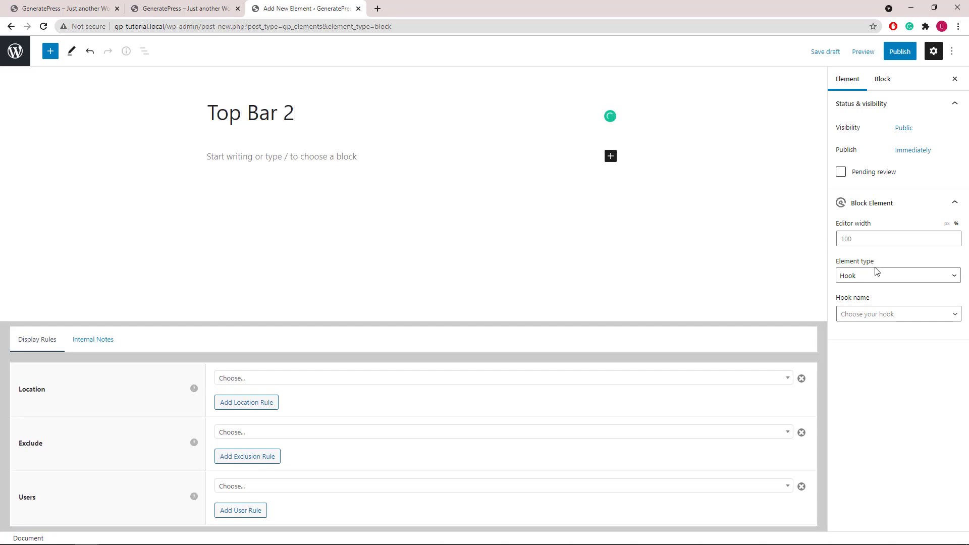
click(883, 314)
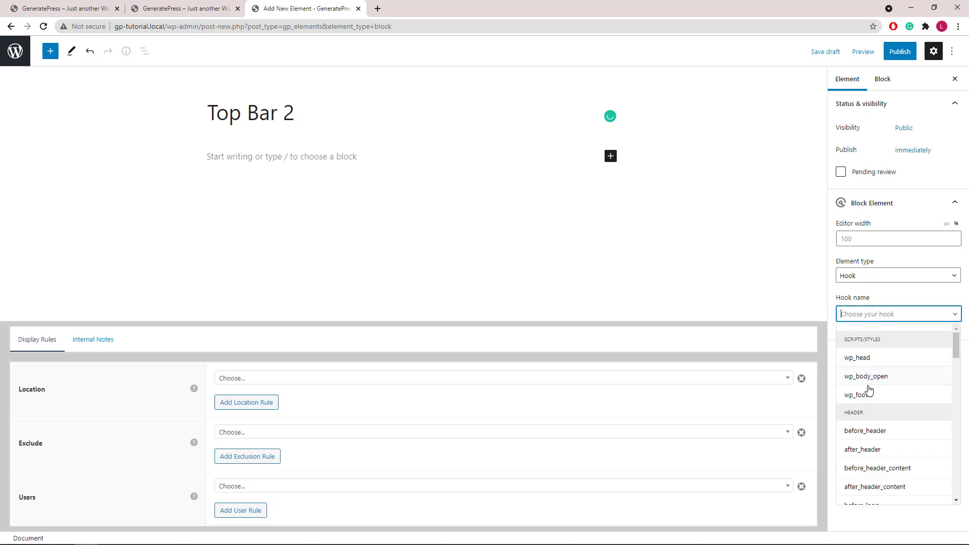
- Hook the element to before_header and insert a Container with a full-width inner container
click(867, 433)
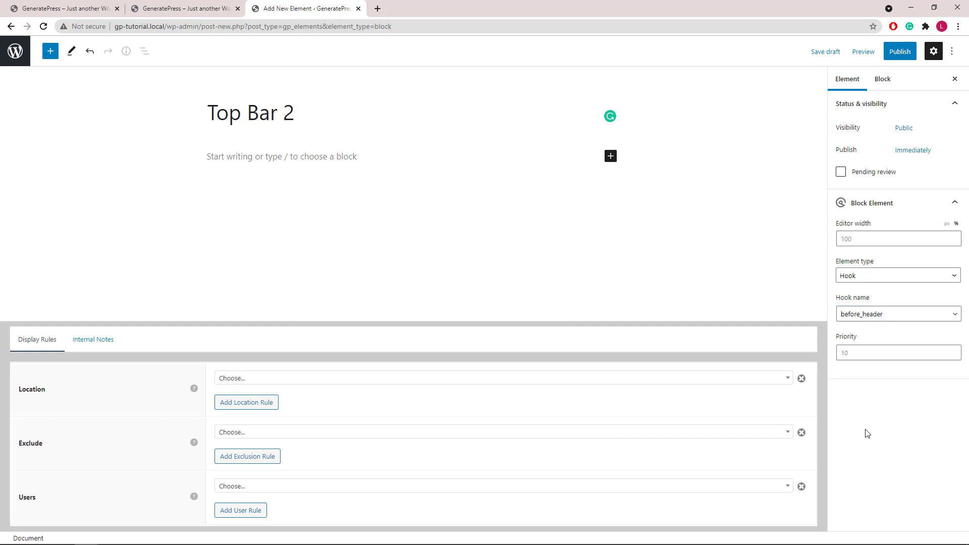
click(611, 157)
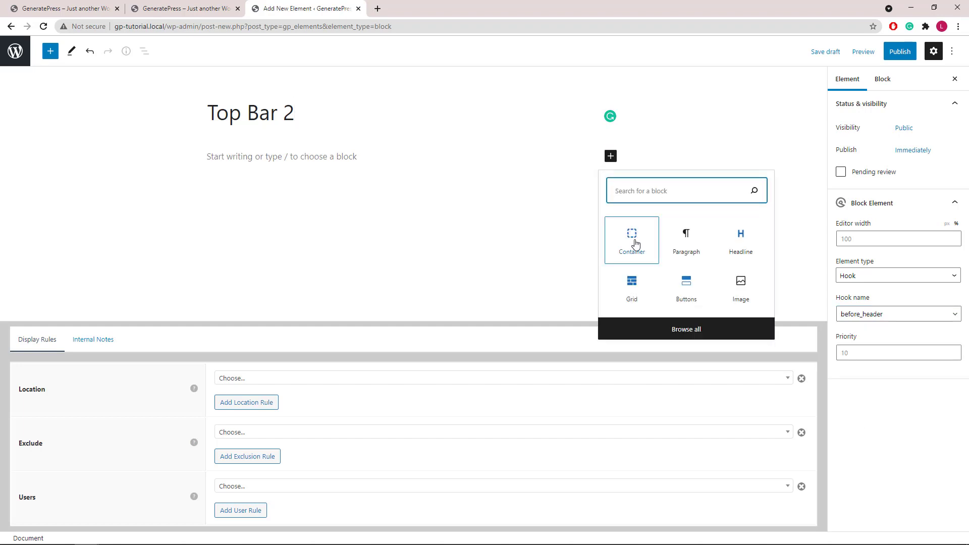
click(634, 241)
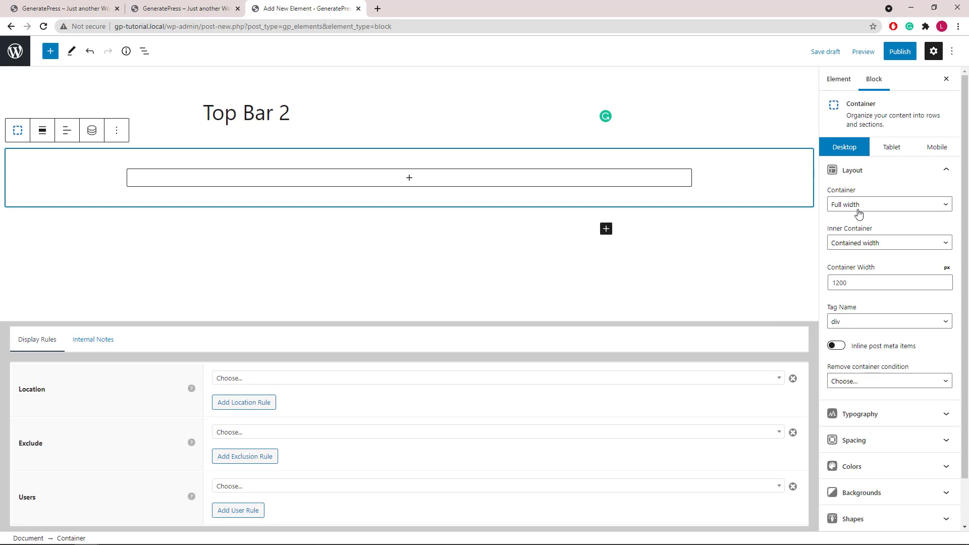
click(863, 243)
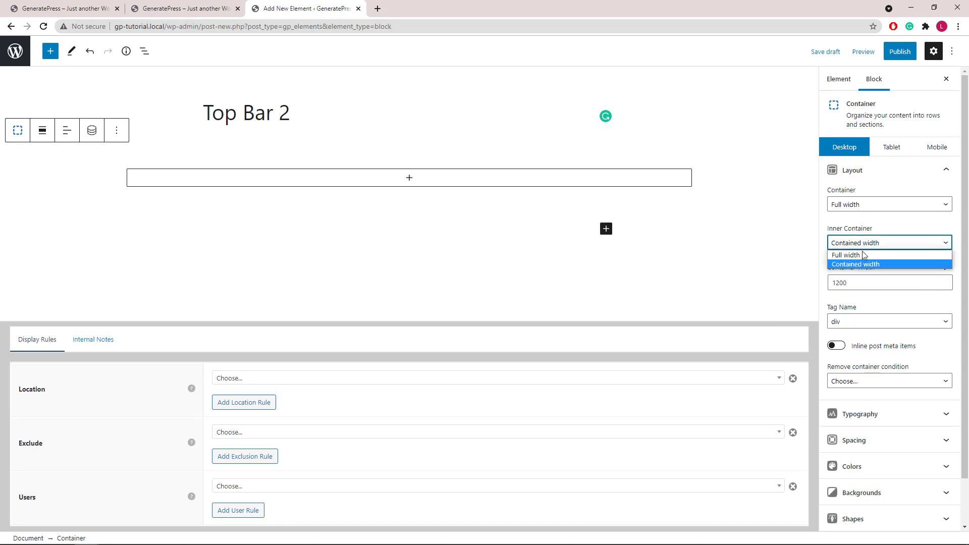
click(865, 255)
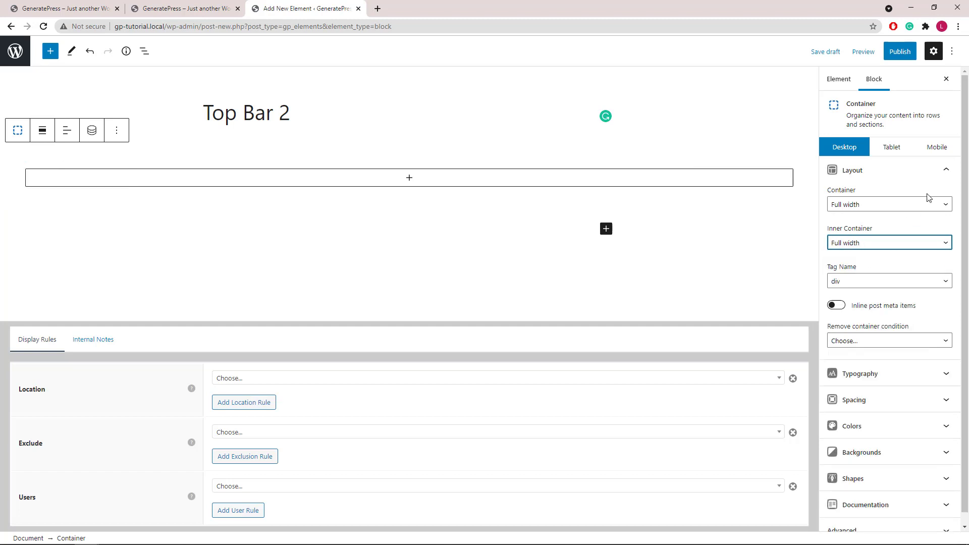
click(944, 171)
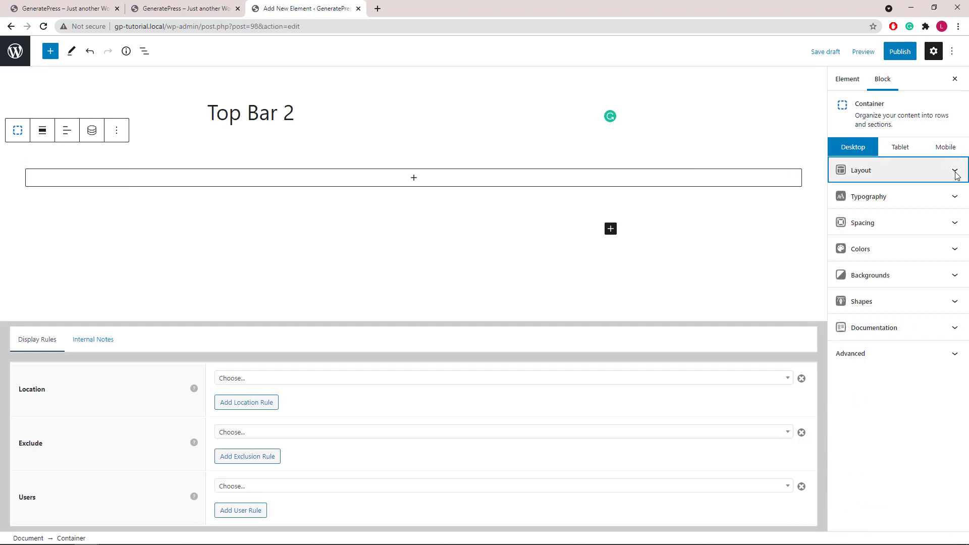
- Give the container a light-blue background with white text, link and hover-link colours
click(955, 250)
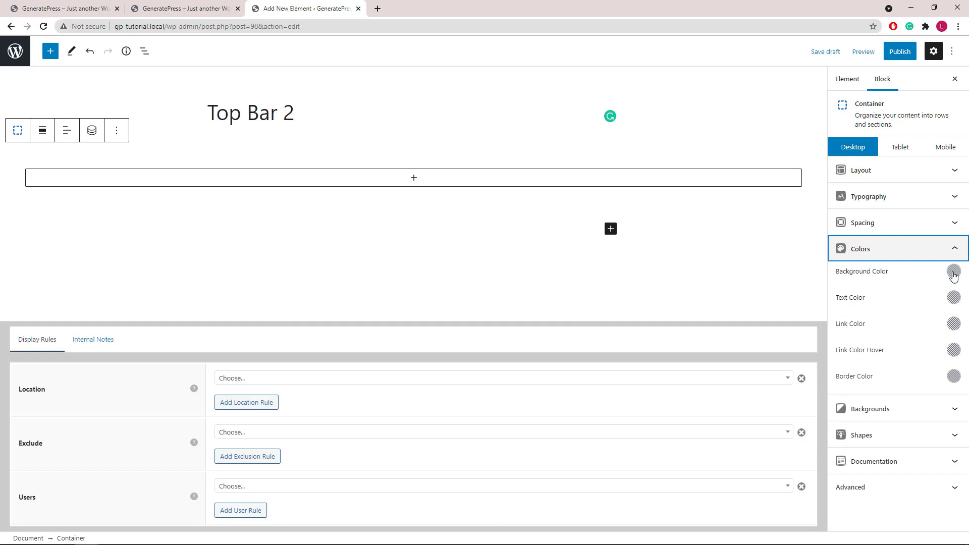
click(953, 271)
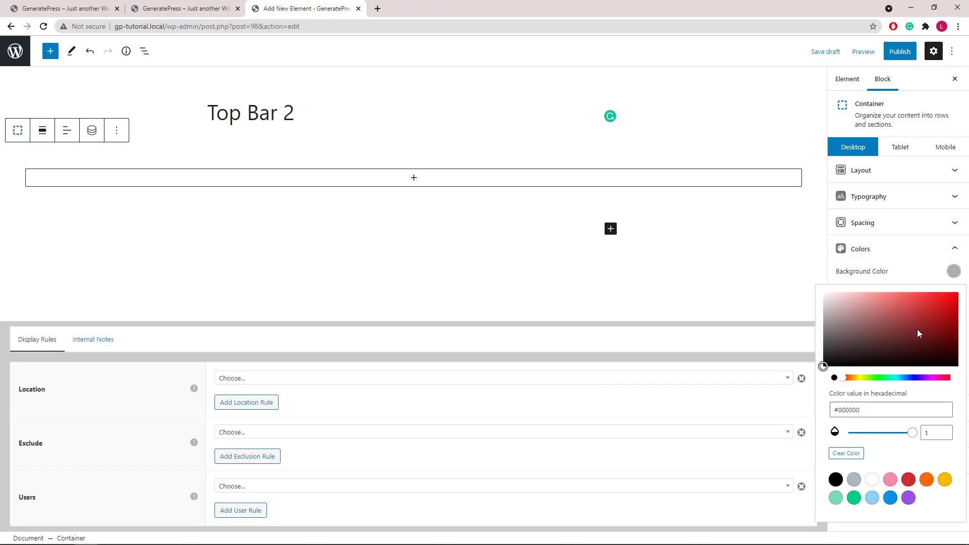
click(872, 498)
click(954, 275)
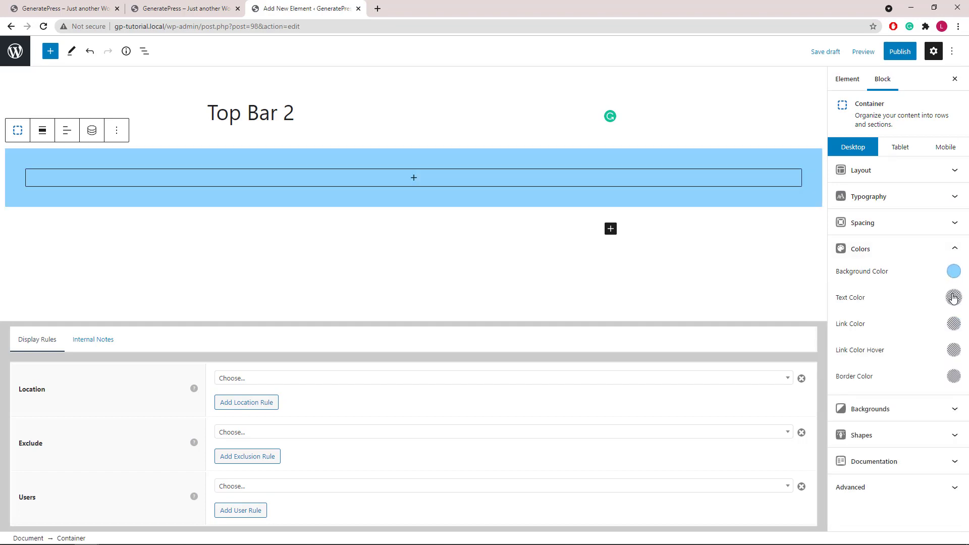
click(953, 297)
click(873, 241)
click(954, 324)
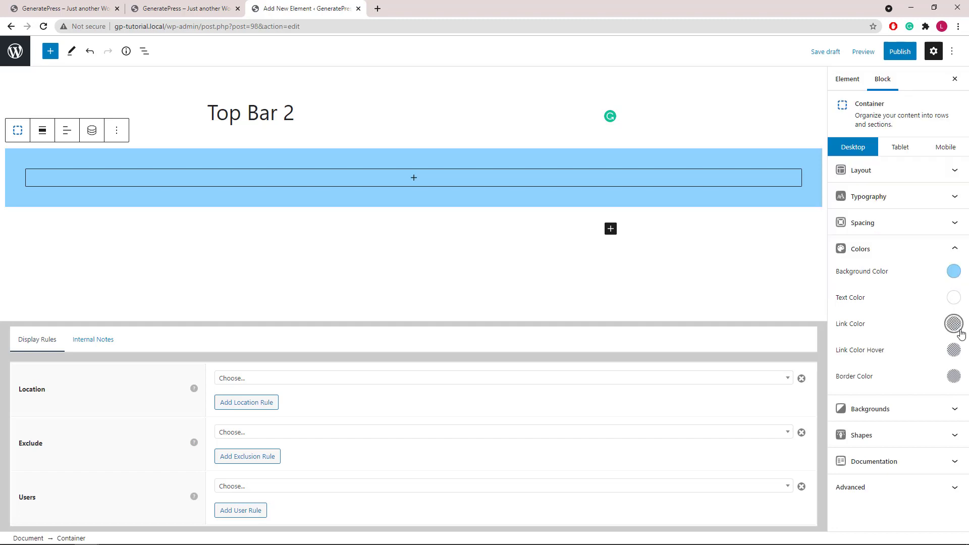
click(953, 323)
click(873, 268)
click(953, 350)
click(954, 350)
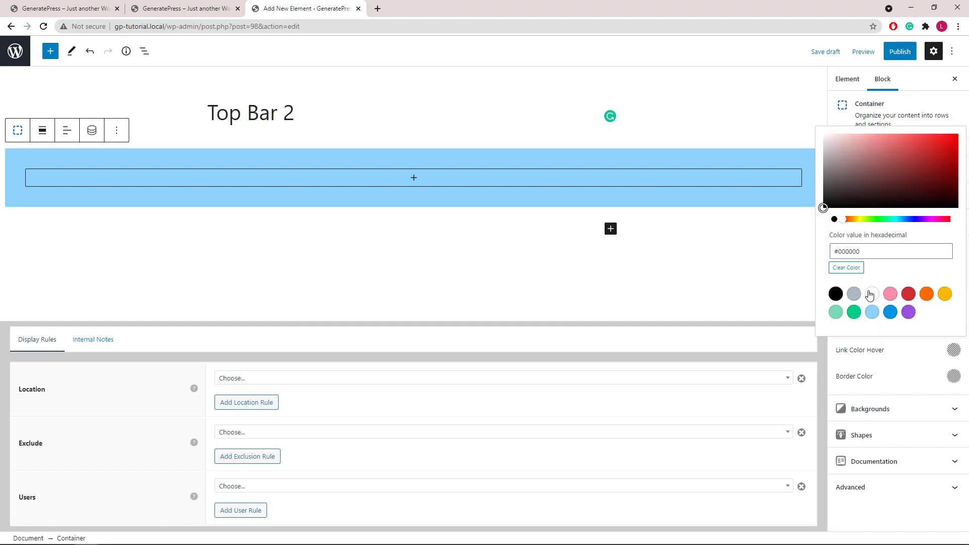
click(872, 294)
click(953, 351)
click(958, 253)
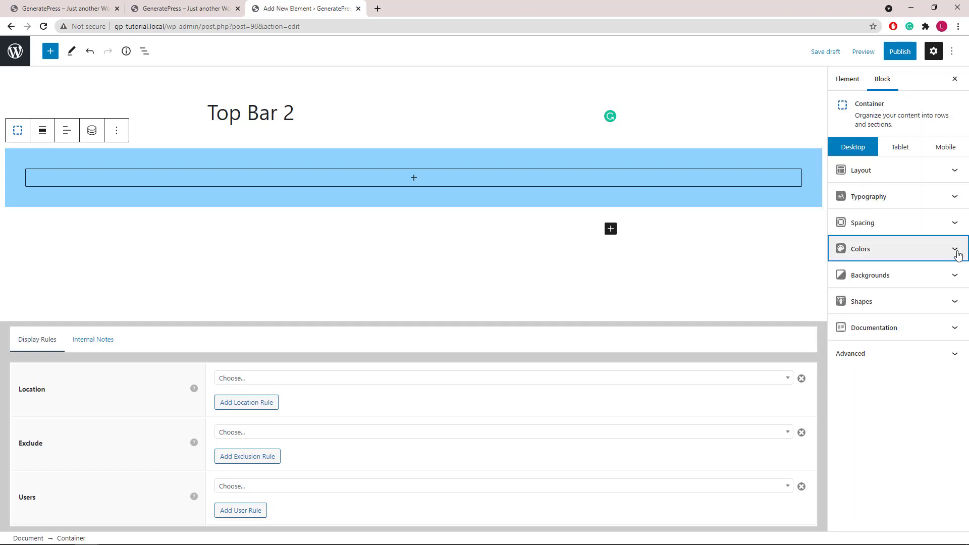
- Set the container padding to 10 top, 20 right, 10 bottom and 20 left
click(954, 225)
drag(846, 273, 823, 273)
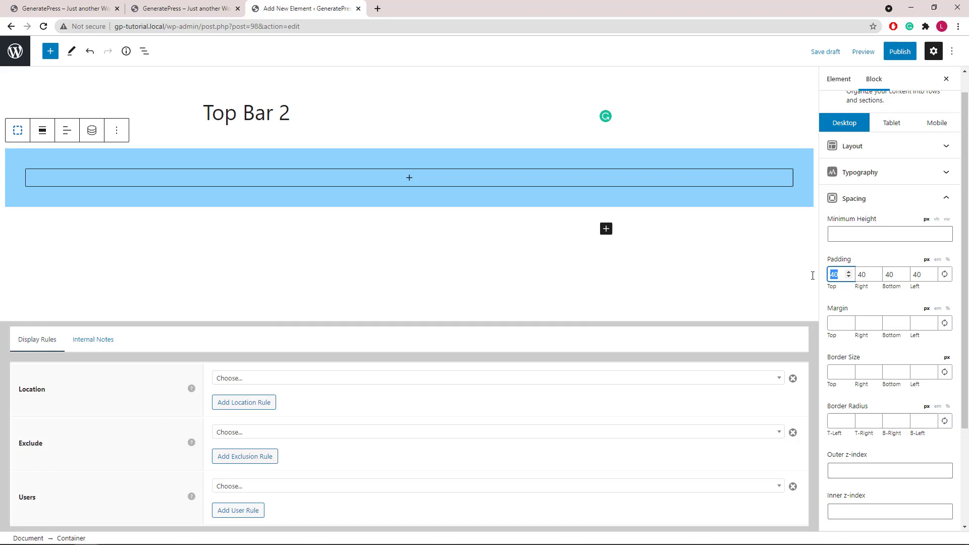
text(10)
key(Tab)
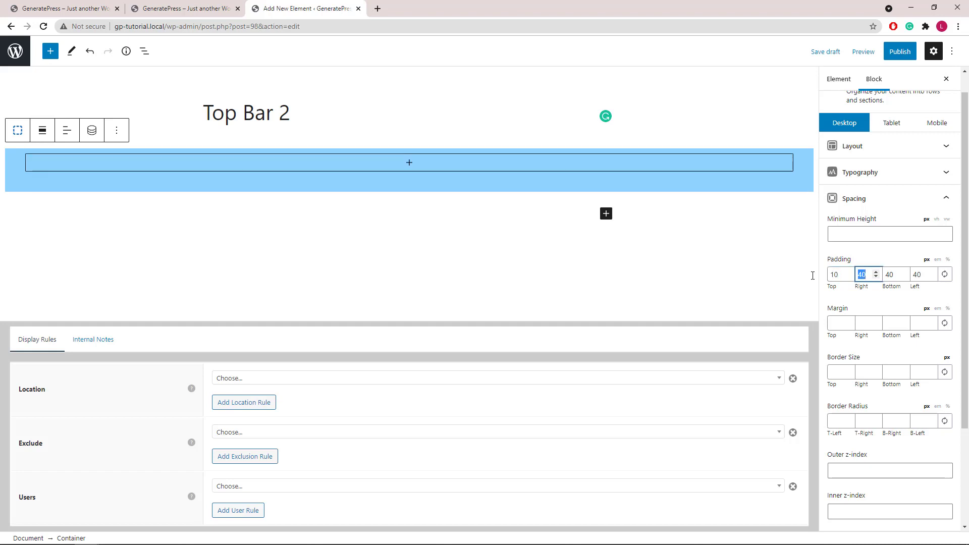
text(20)
key(Tab)
text(10)
key(Tab)
text(20)
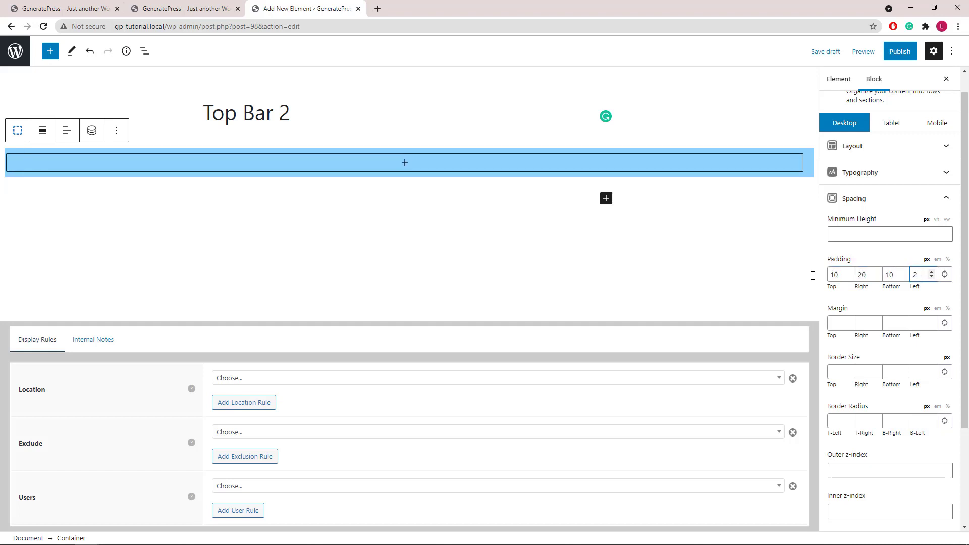
click(946, 198)
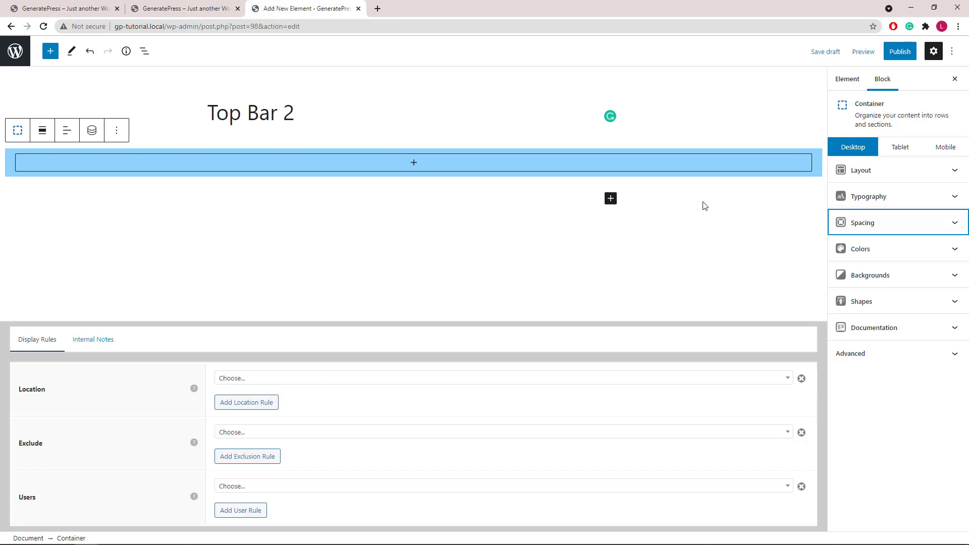
- Insert a two-column Grid into the container and add a Buttons block to its left column
click(418, 165)
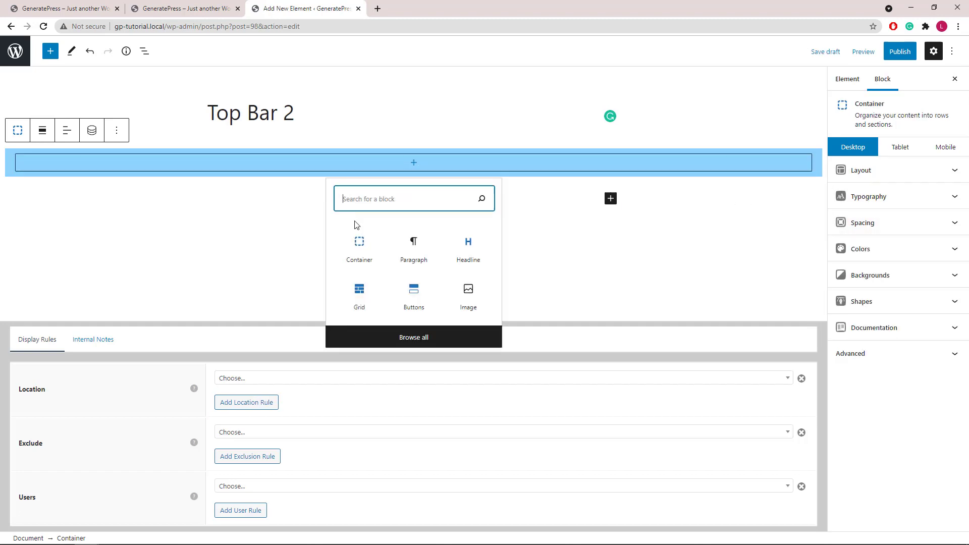
click(359, 302)
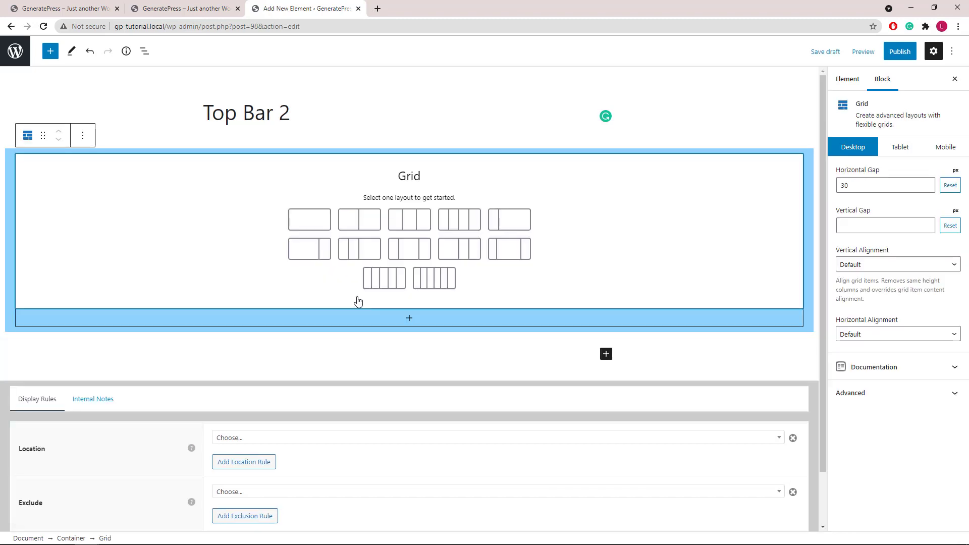
click(358, 224)
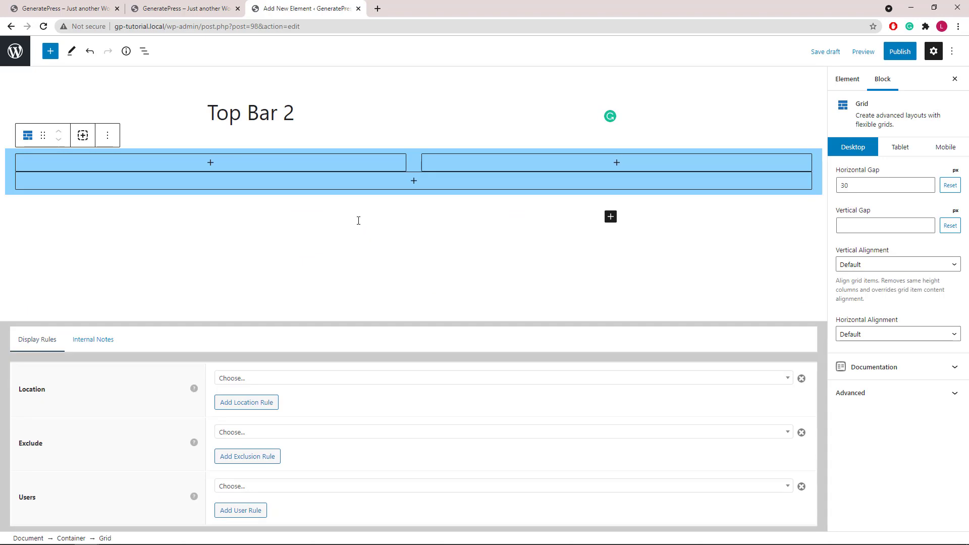
click(211, 164)
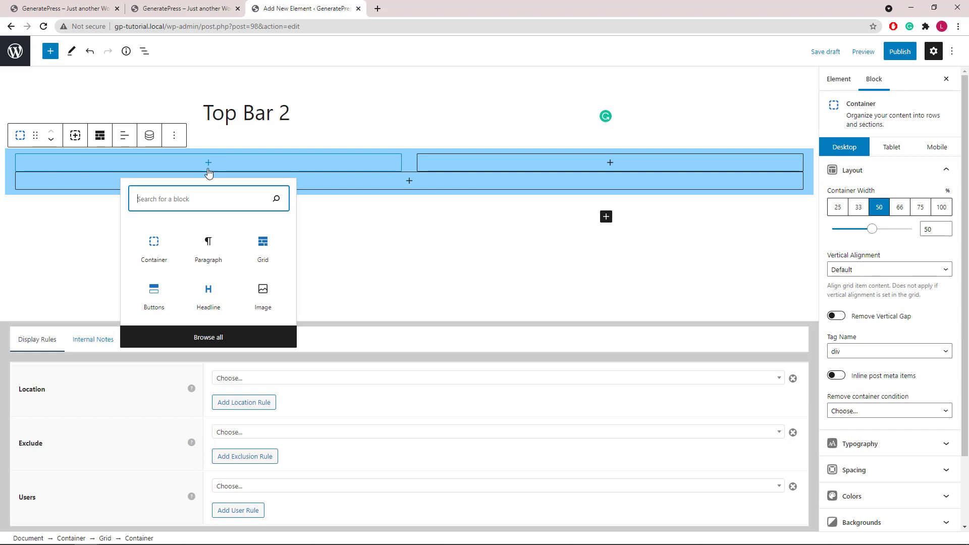
click(154, 300)
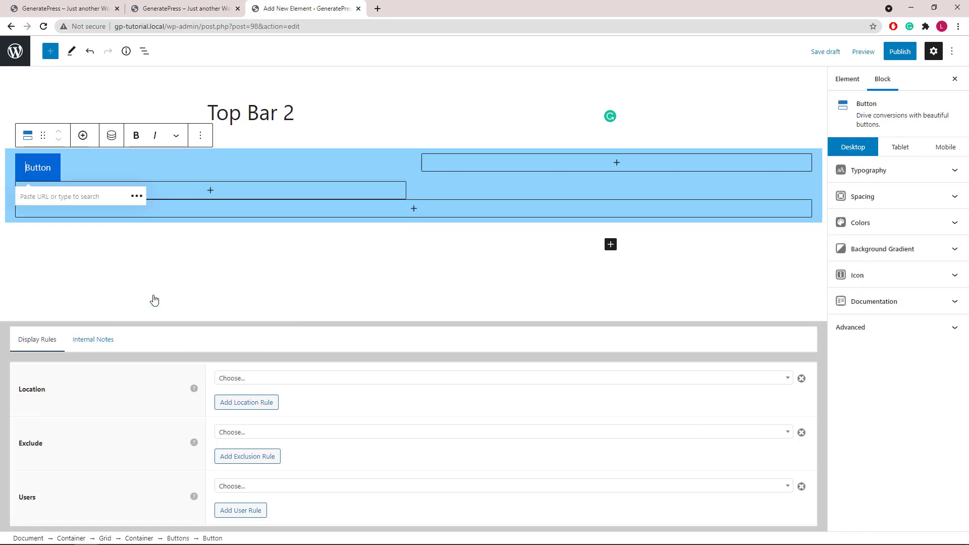
- Give the button the Facebook social icon and remove its label text
click(954, 280)
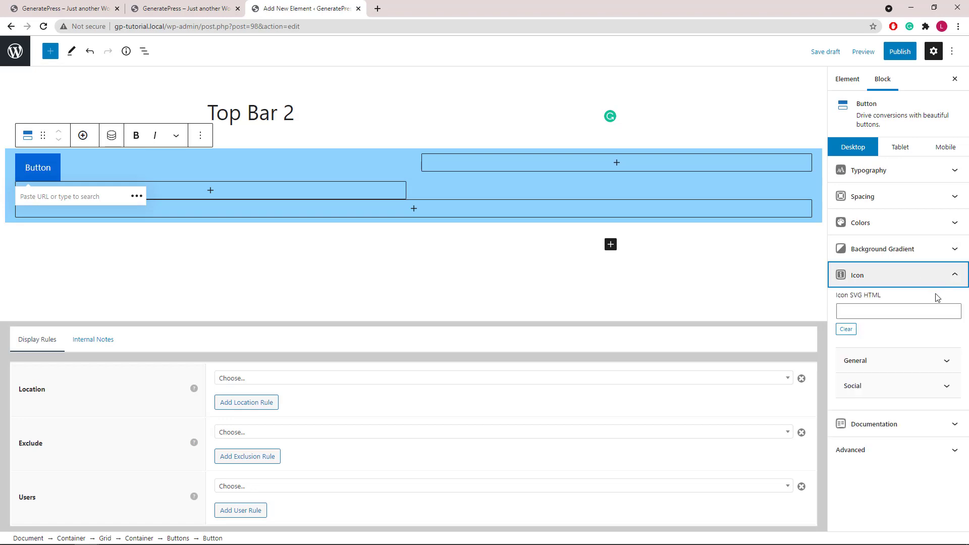
click(877, 386)
click(844, 408)
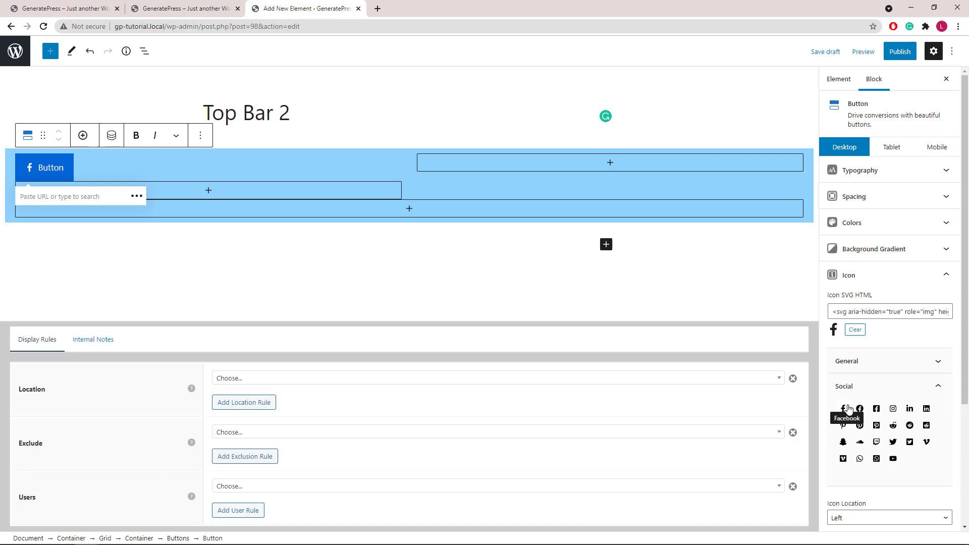
scroll(847, 408, down, 3)
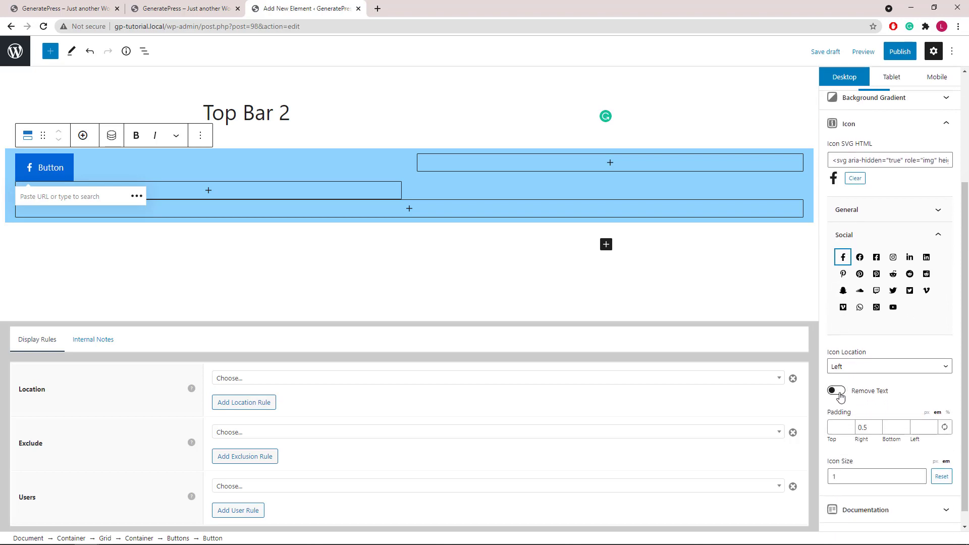
click(838, 393)
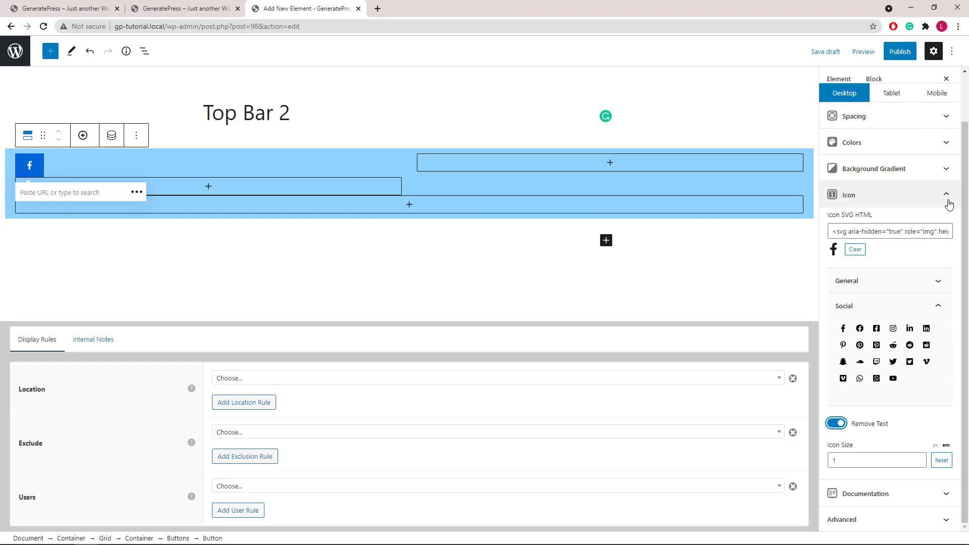
click(947, 195)
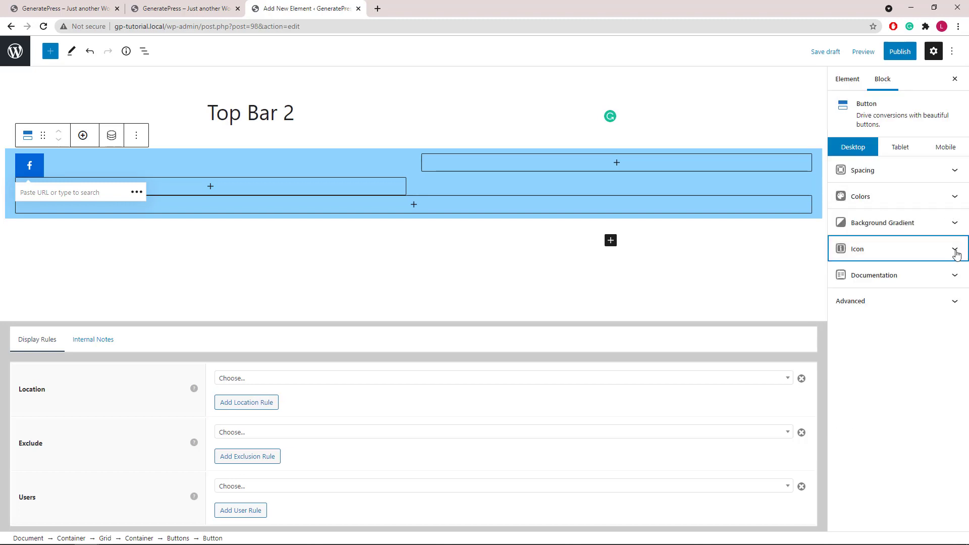
- Set linked 7px padding on all sides of the Facebook button
click(956, 173)
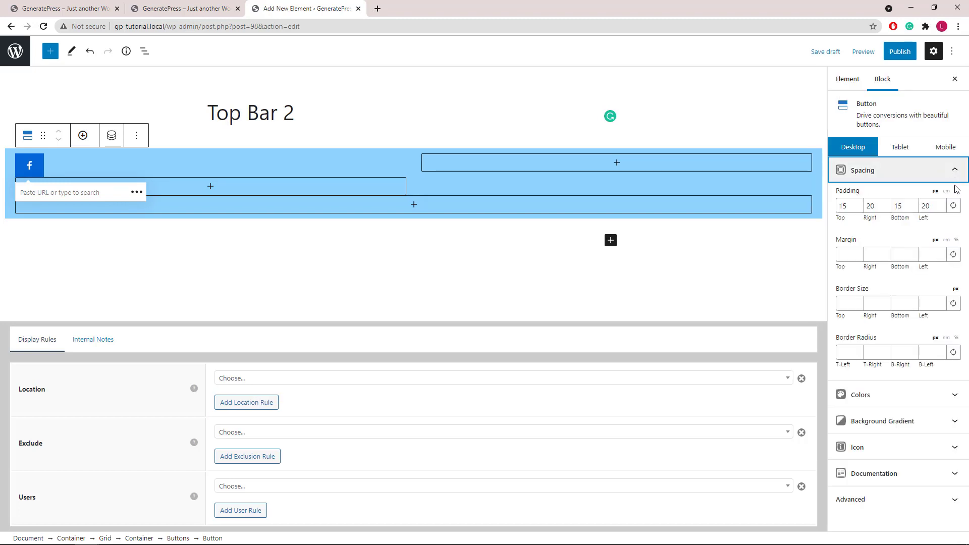
click(954, 205)
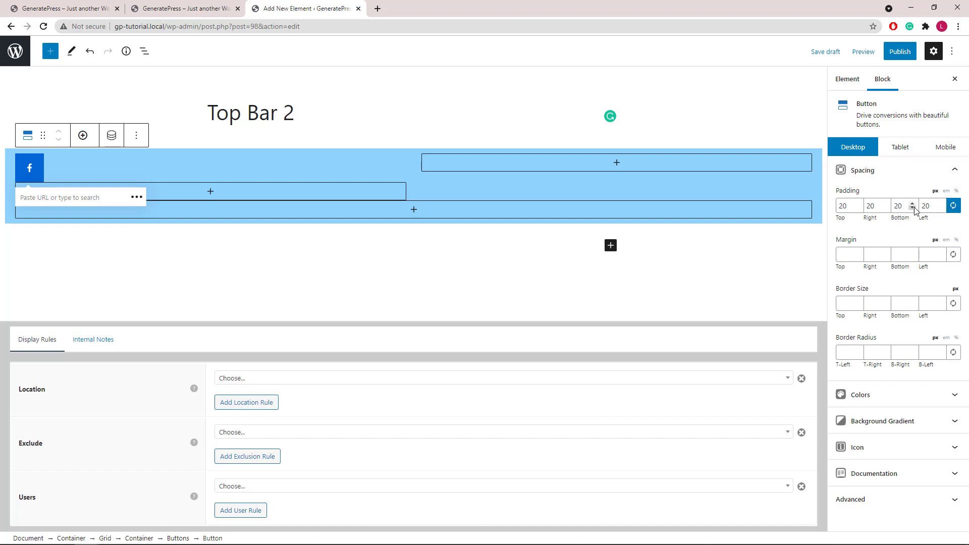
double_click(920, 206)
text(7)
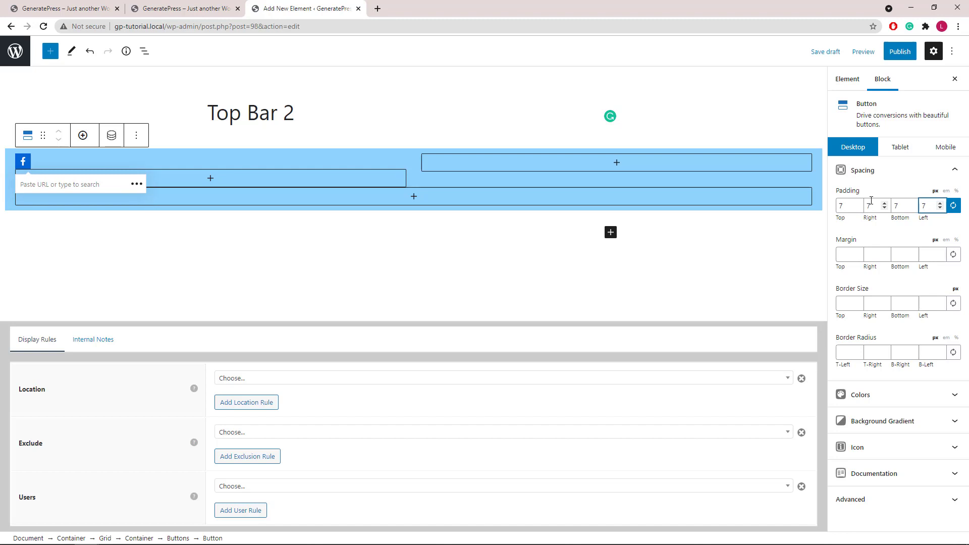
- Give the button a 1px border on all sides and a linked 50% corner radius
click(955, 304)
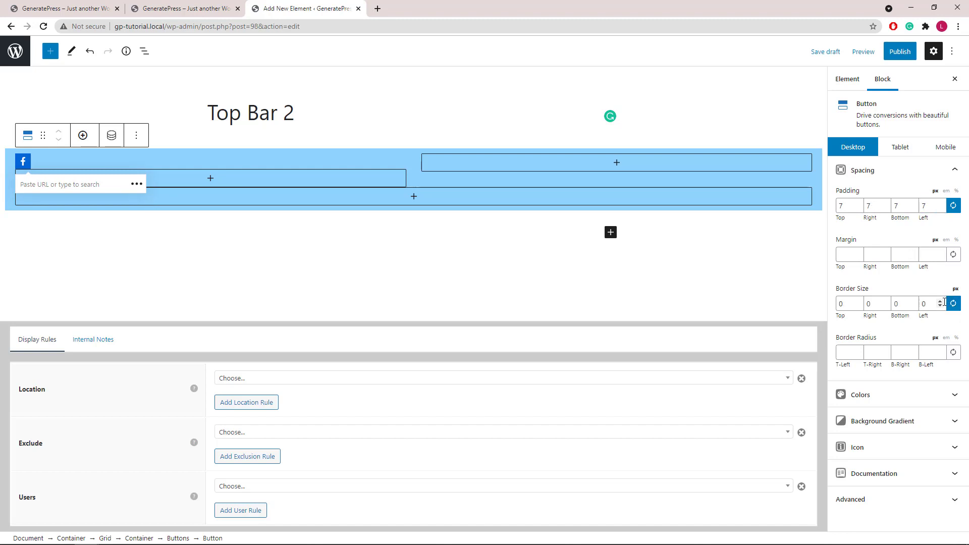
click(940, 301)
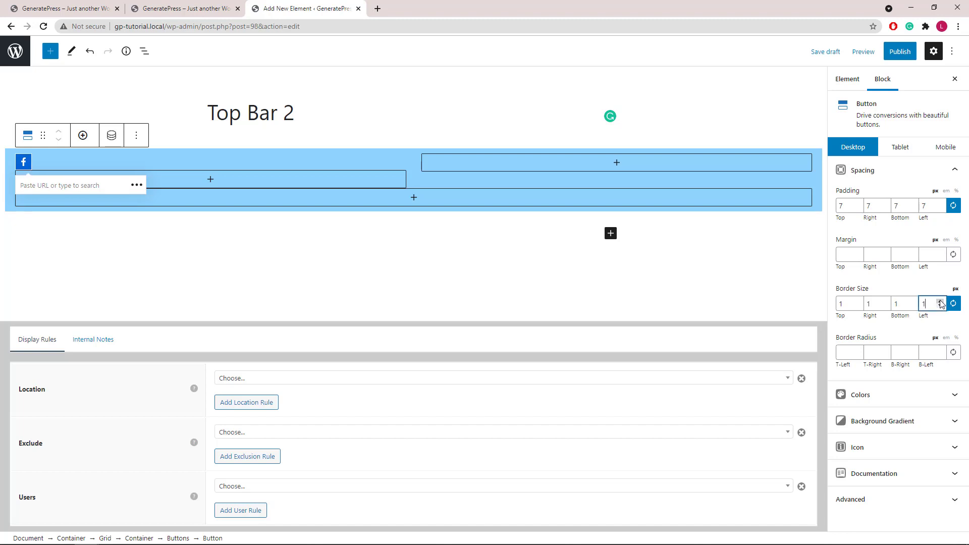
click(953, 354)
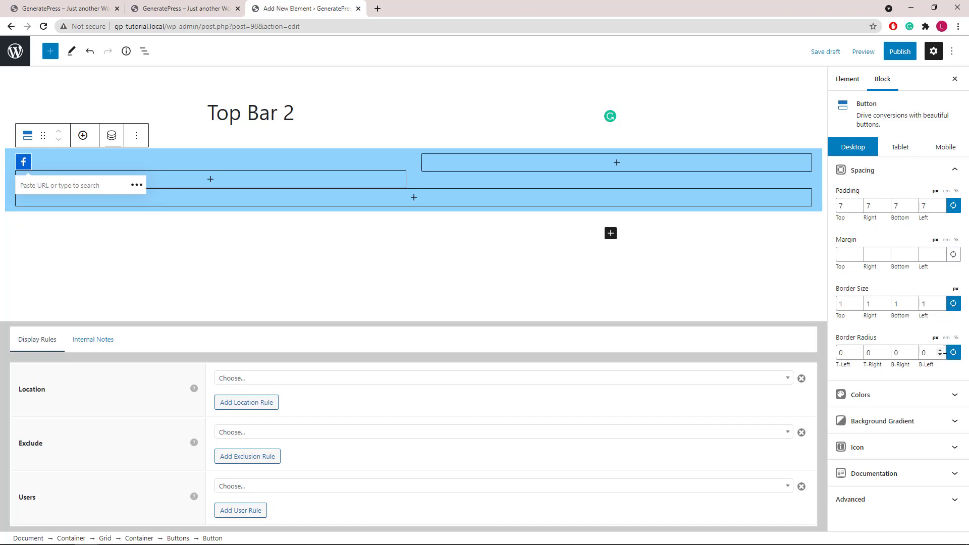
click(956, 337)
double_click(927, 352)
text(50)
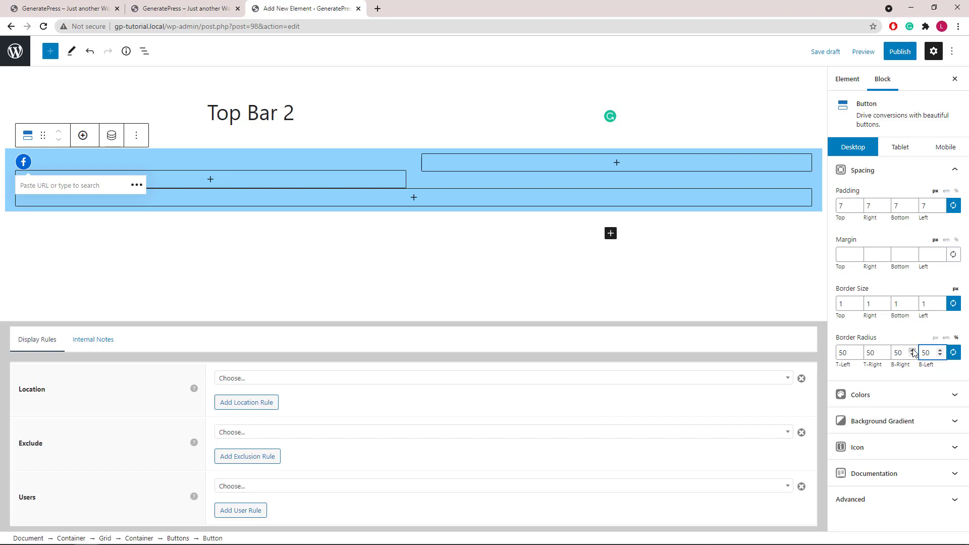
click(957, 173)
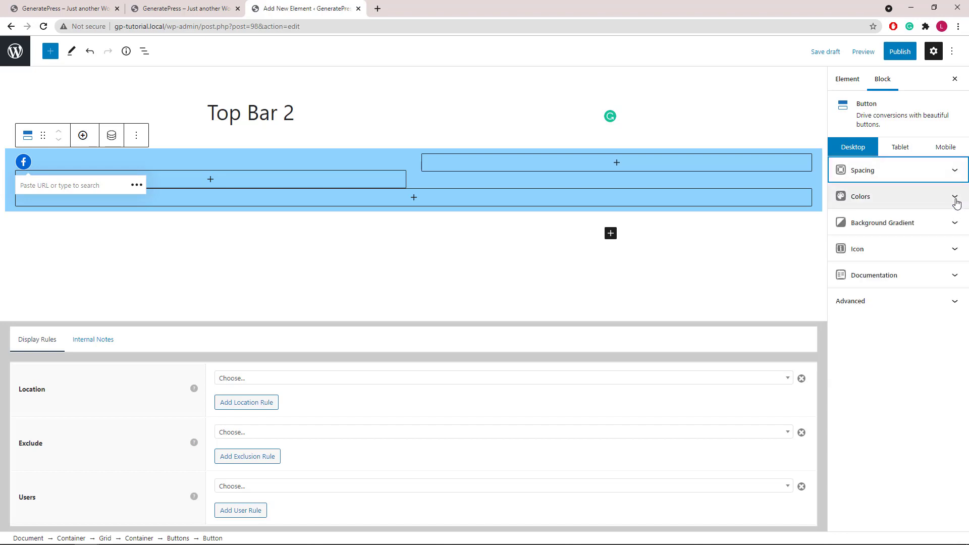
- Clear the button's normal background; on hover, make its background white and icon light blue
click(956, 196)
click(954, 242)
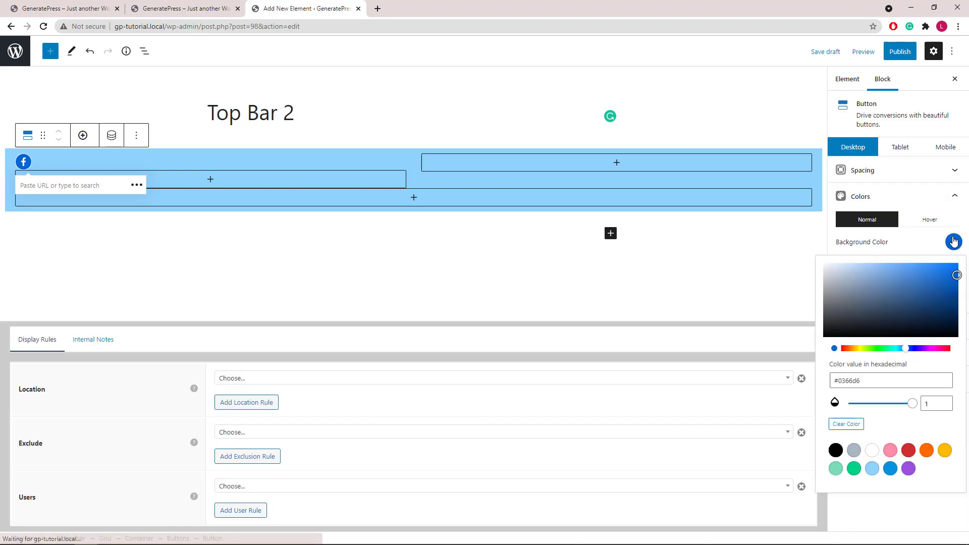
click(856, 423)
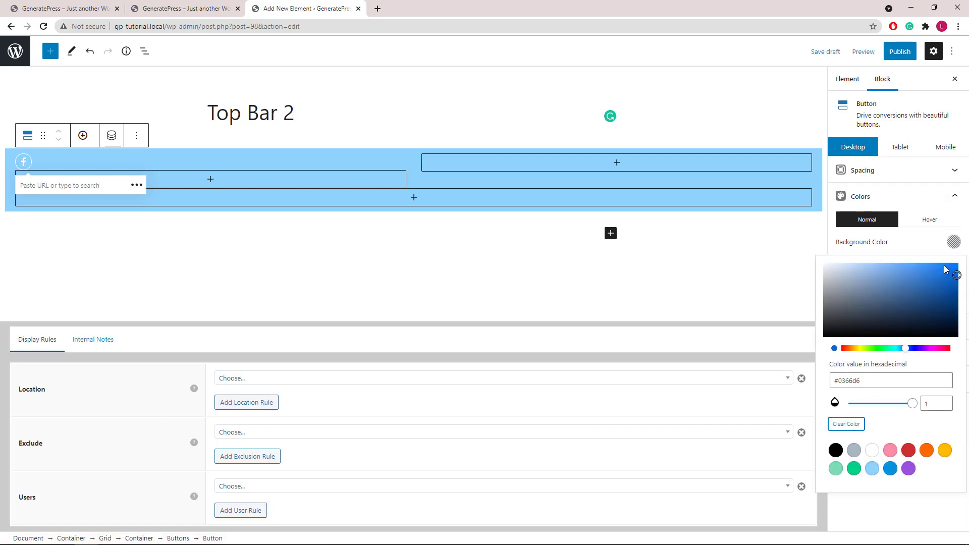
click(954, 245)
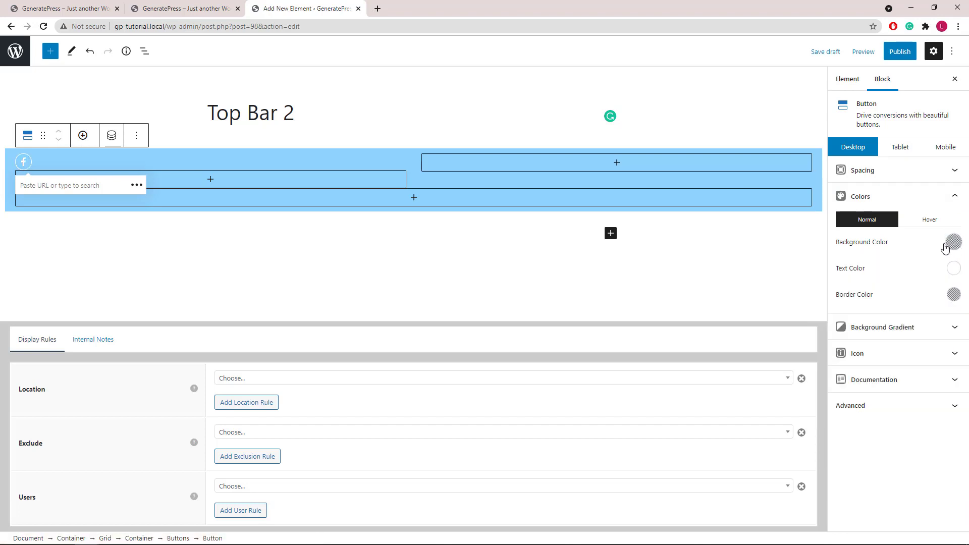
click(934, 221)
click(954, 243)
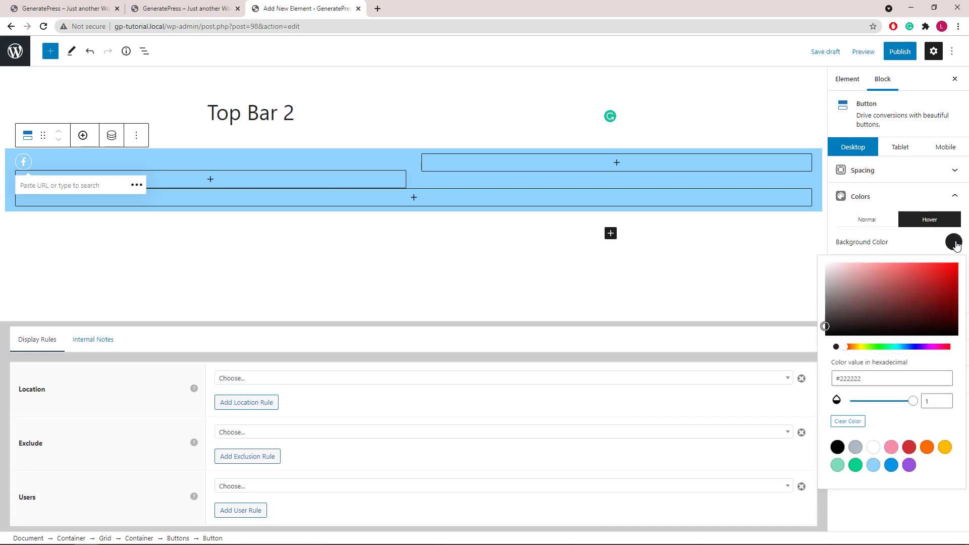
click(872, 450)
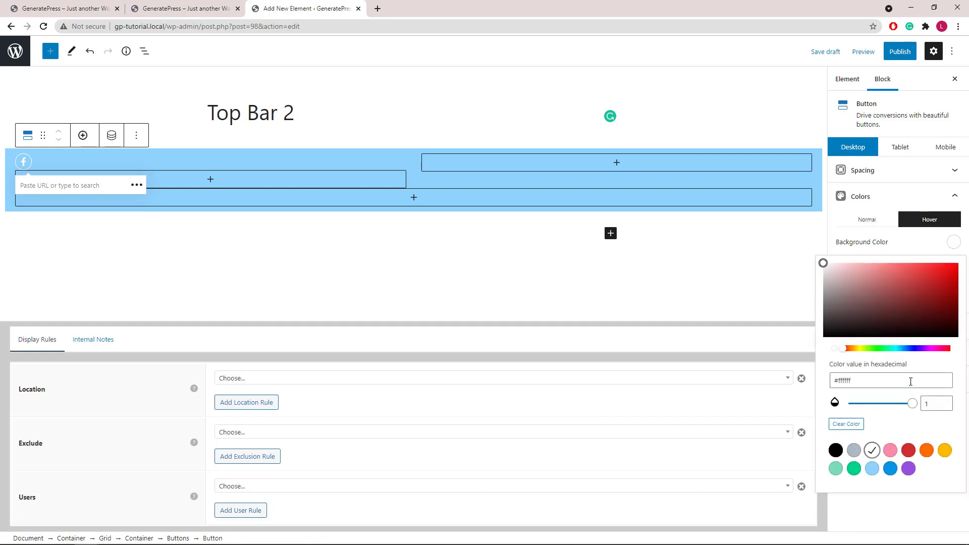
click(953, 245)
click(952, 269)
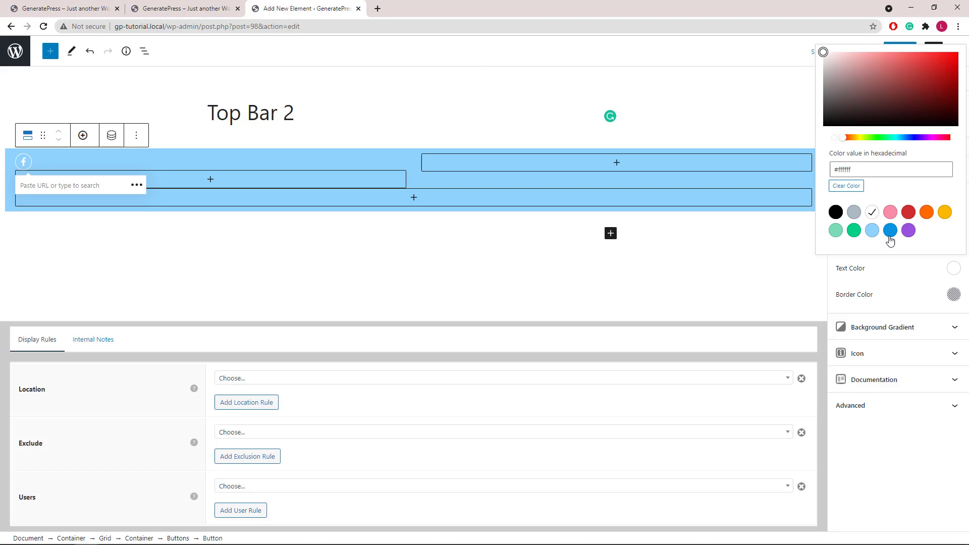
click(872, 230)
click(953, 269)
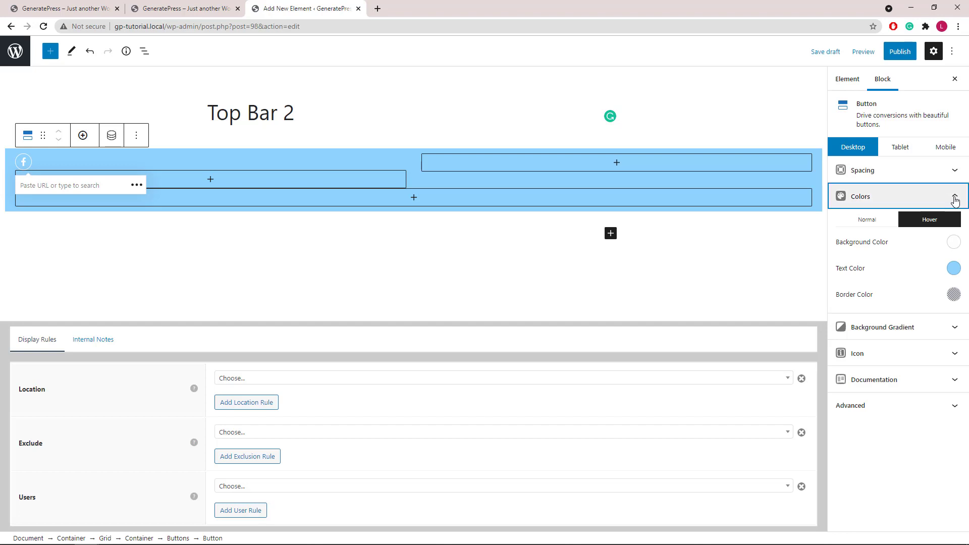
- Add a second Facebook button with a 5px left margin
click(955, 199)
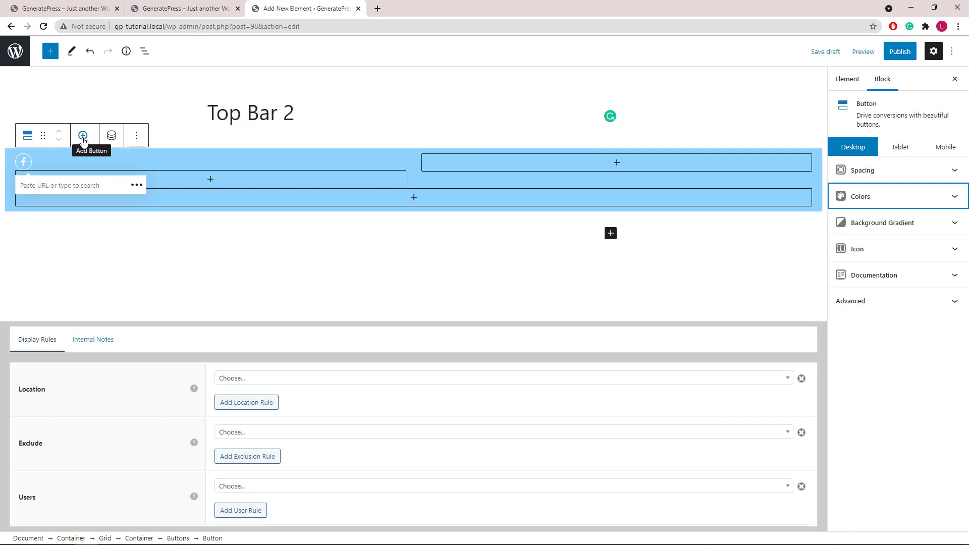
click(83, 136)
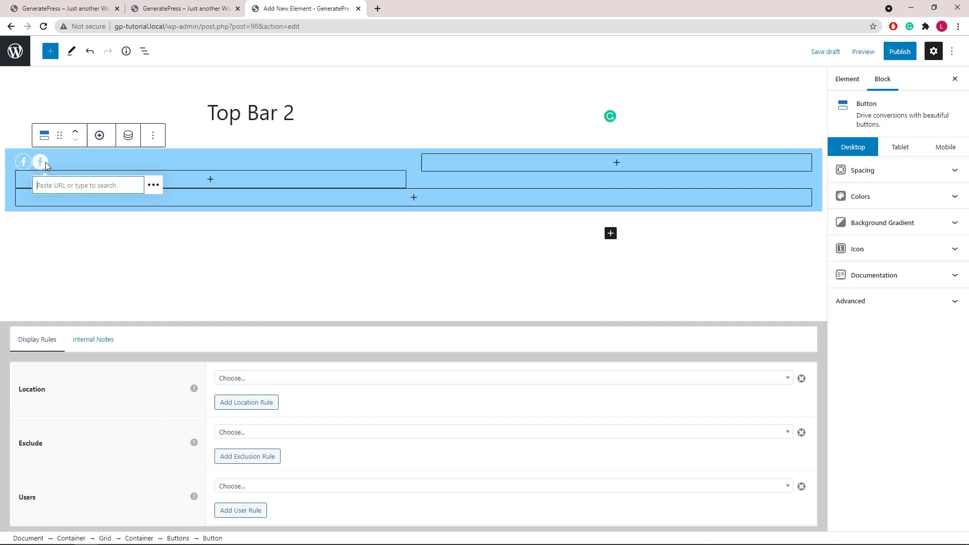
click(896, 175)
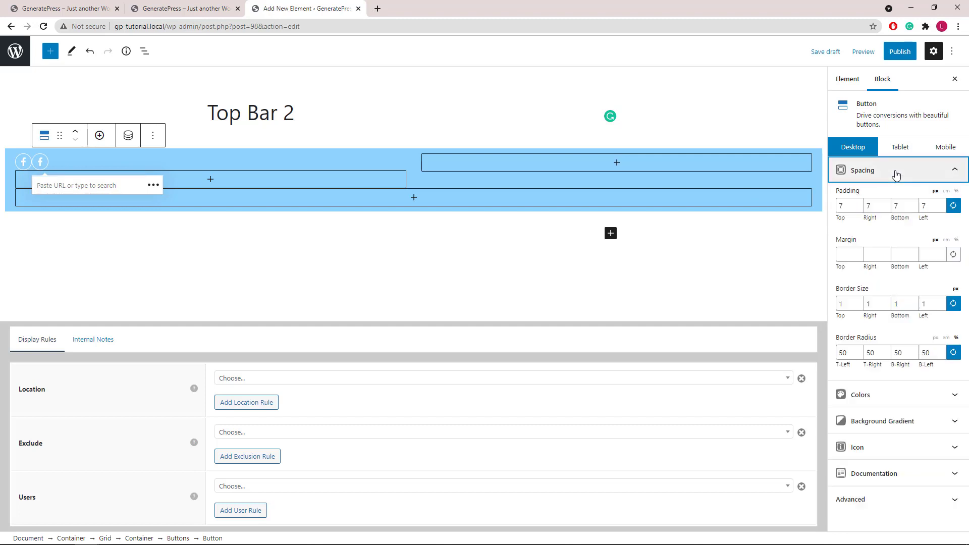
click(925, 254)
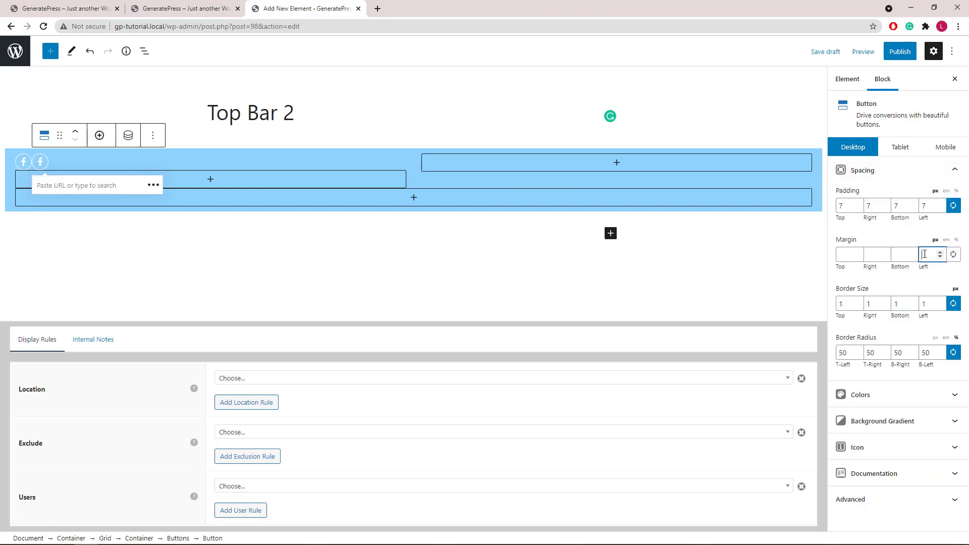
text(5)
- Add two more Facebook buttons and drag the last one into second place
click(99, 136)
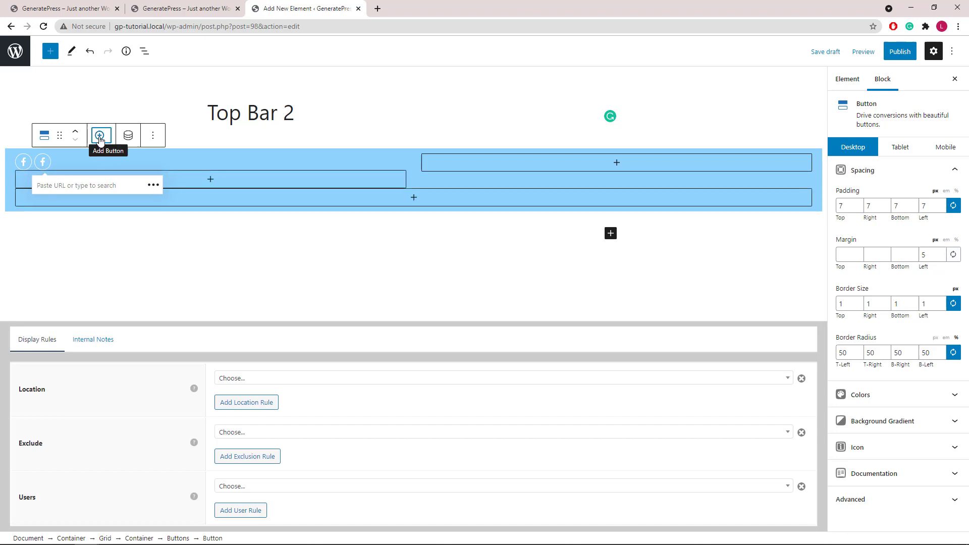
click(118, 137)
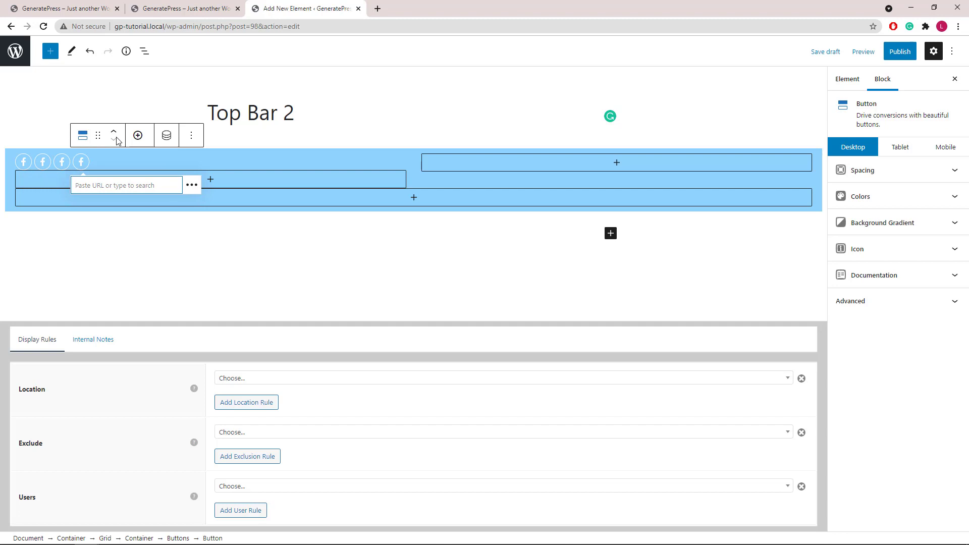
drag(98, 135, 43, 167)
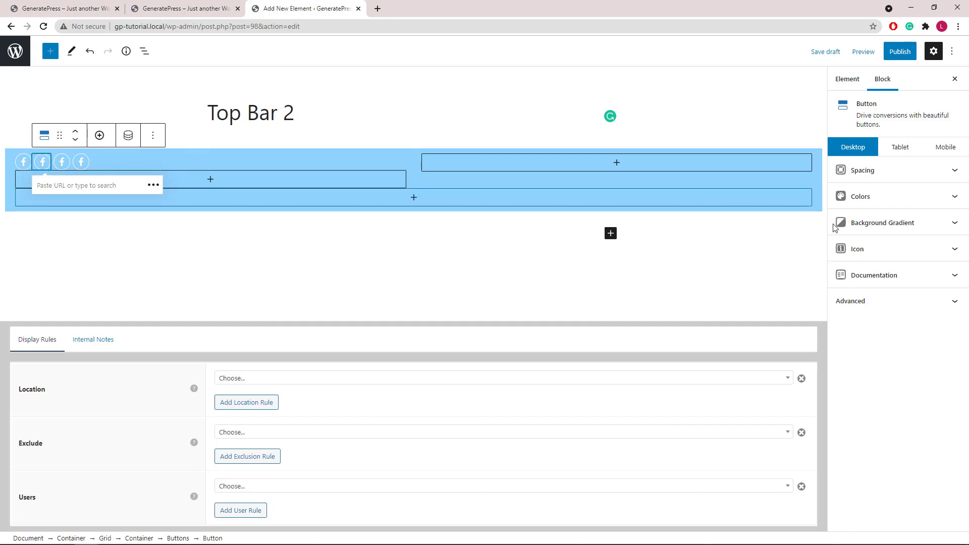
click(888, 250)
- Change the second button's icon to LinkedIn and the third button's to Twitter
click(887, 361)
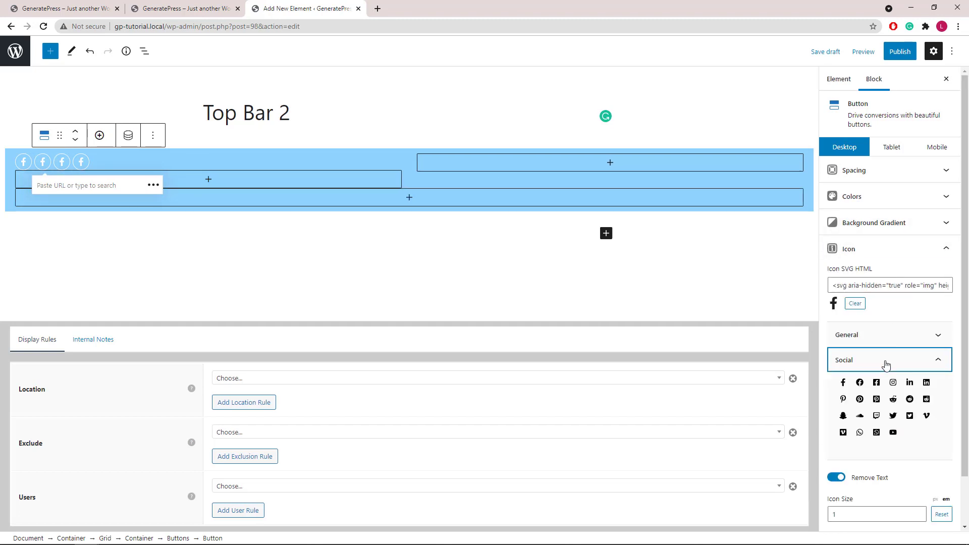
click(912, 385)
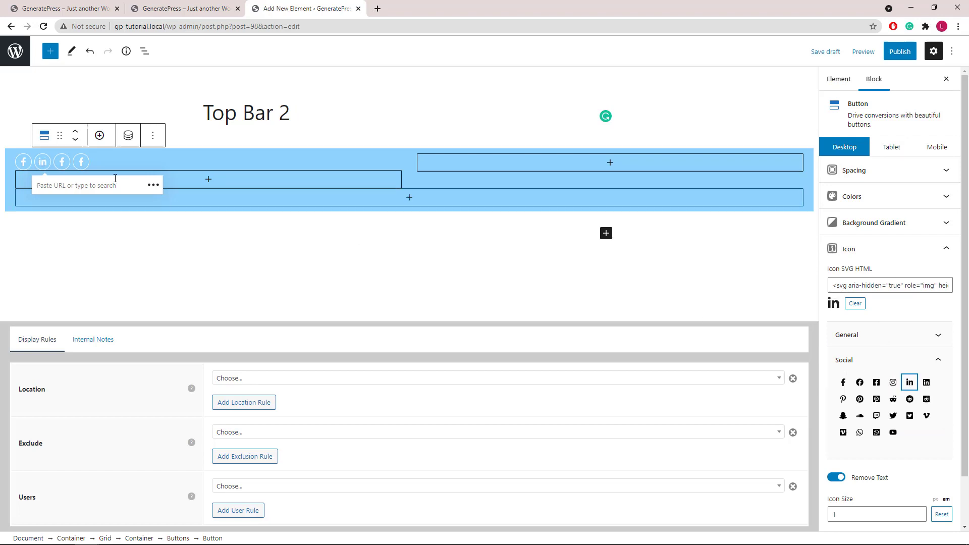
click(62, 162)
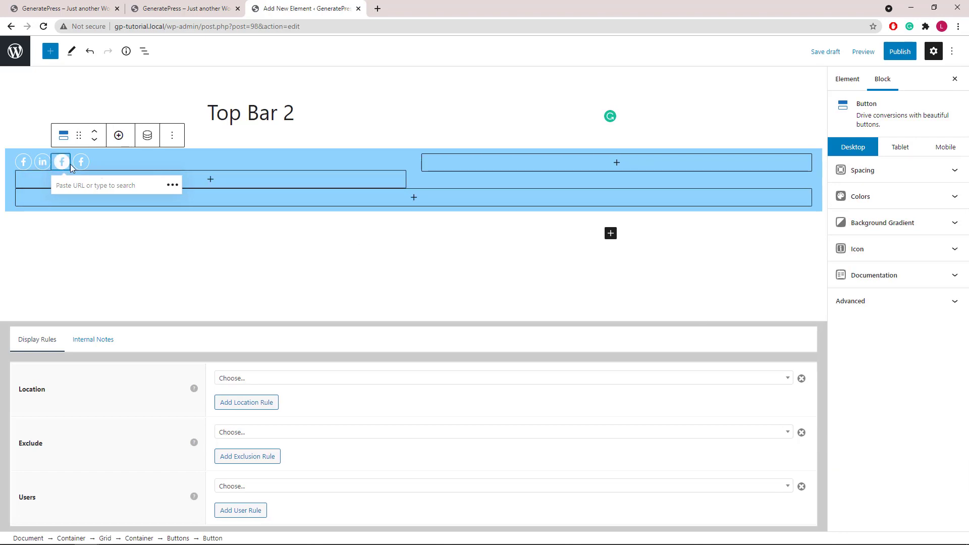
click(878, 255)
click(913, 363)
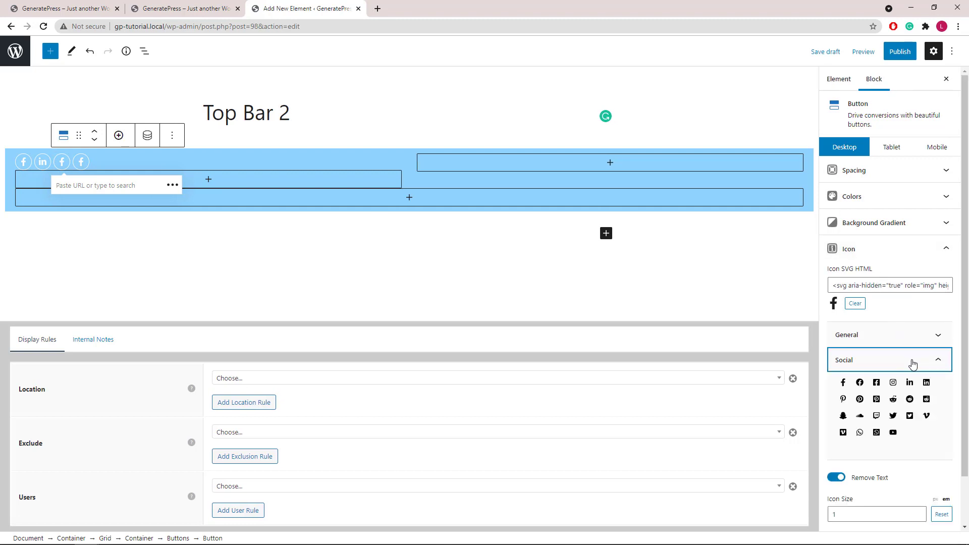
click(893, 416)
- Change the fourth button's icon to YouTube
click(82, 162)
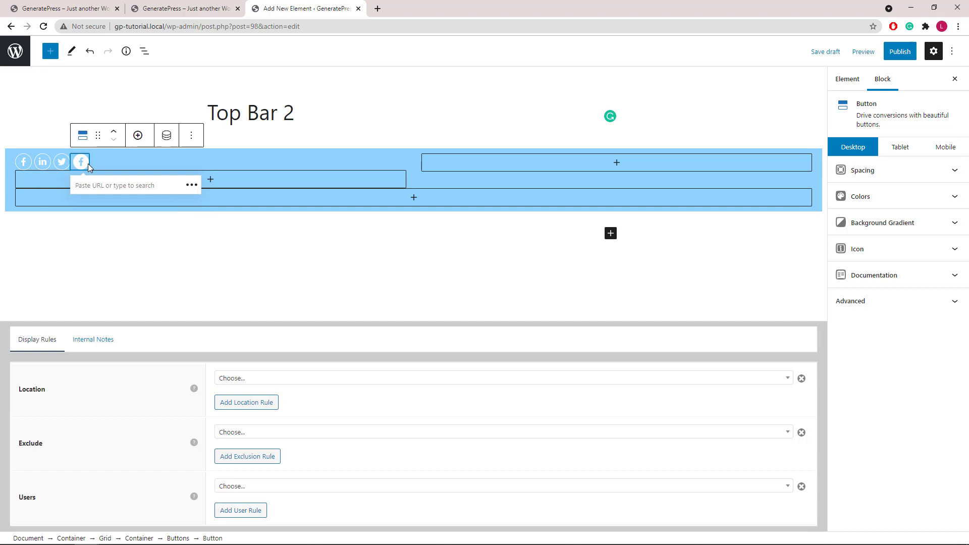
click(861, 202)
click(861, 202)
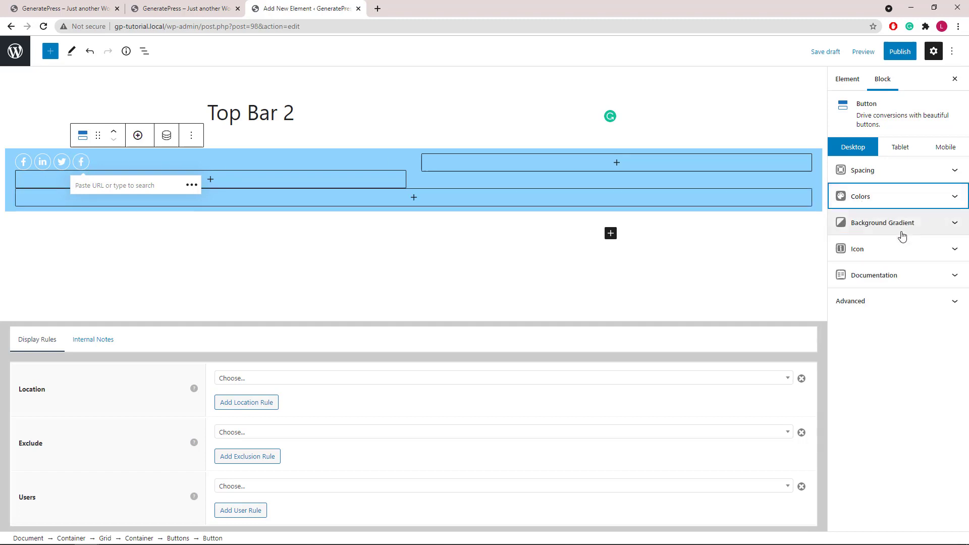
click(952, 252)
click(936, 360)
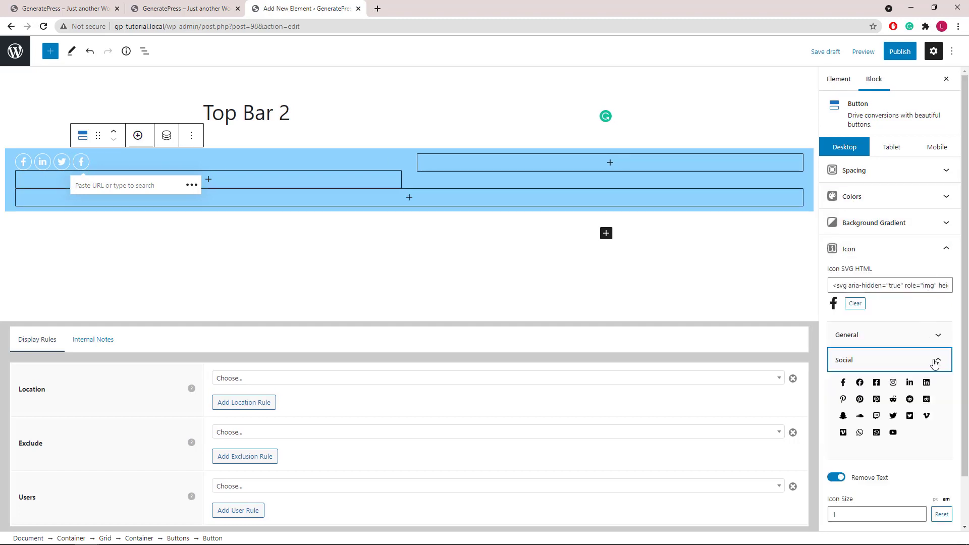
click(893, 433)
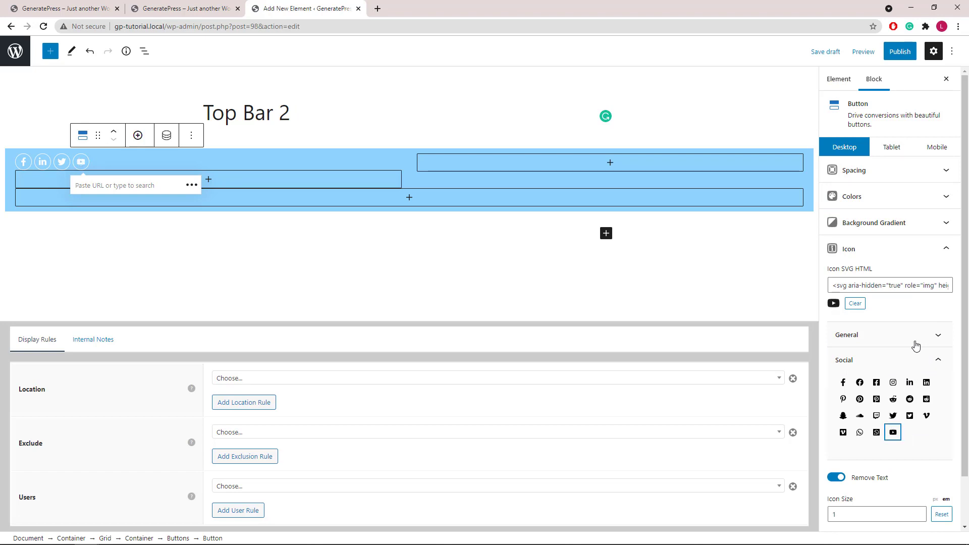
click(946, 249)
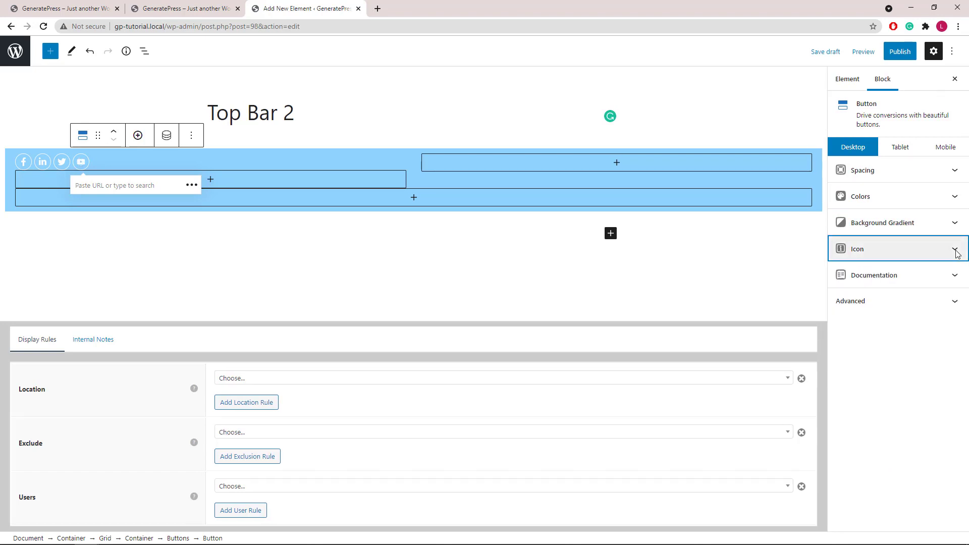
- Insert a Buttons block into the top bar's right-hand container
click(617, 168)
click(617, 167)
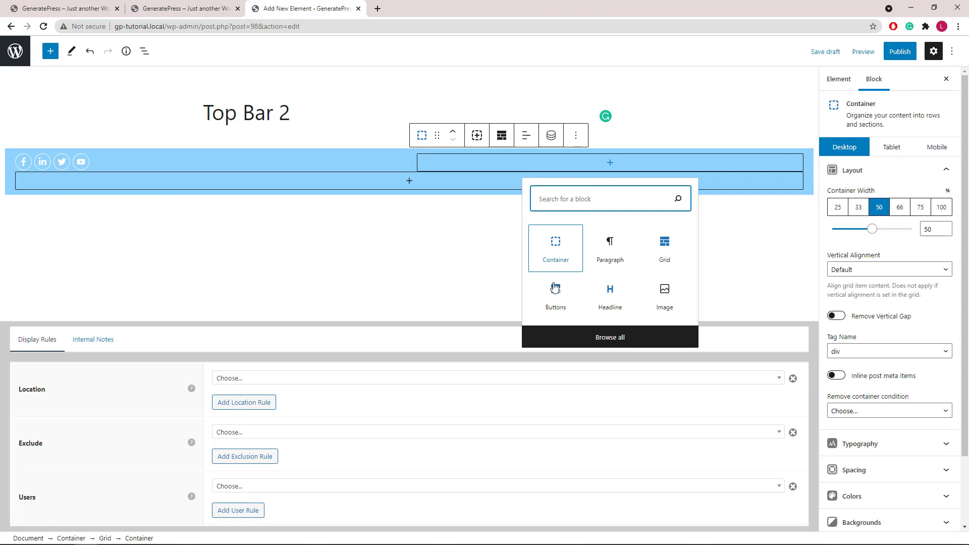
click(555, 296)
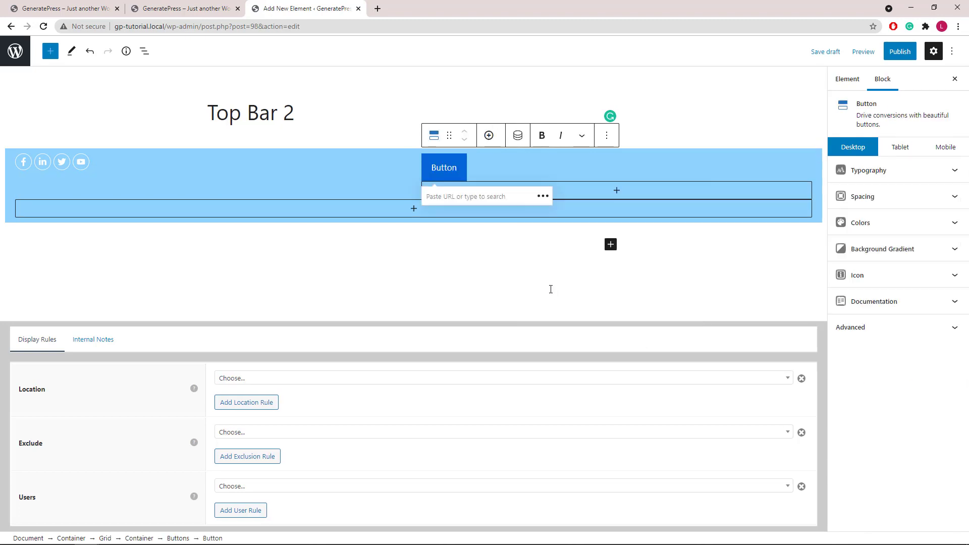
- Align the new Buttons block to the right
click(145, 51)
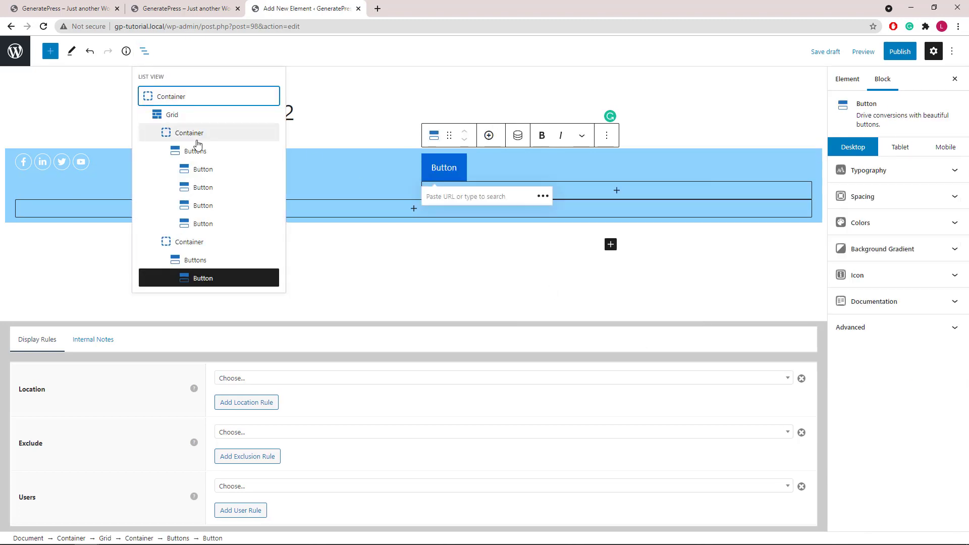
click(206, 261)
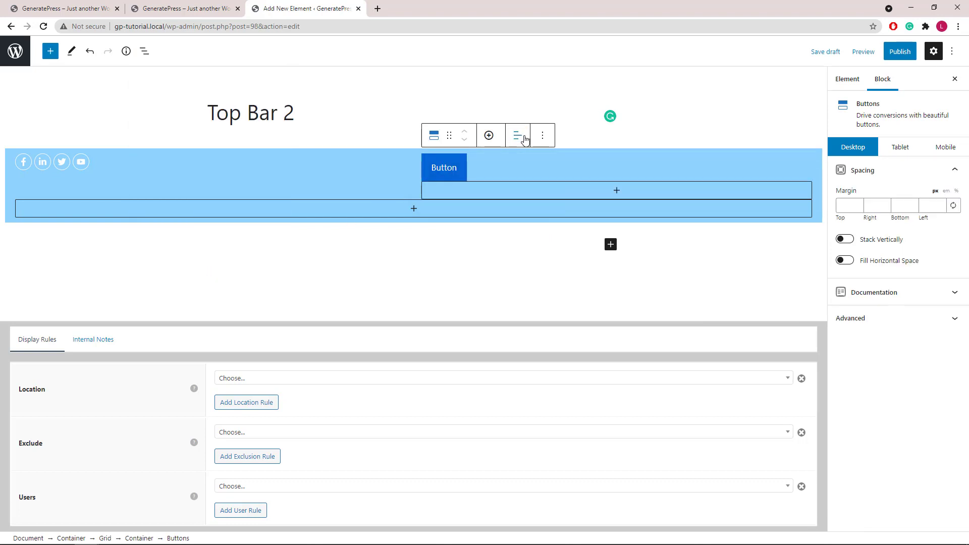
click(525, 138)
click(546, 207)
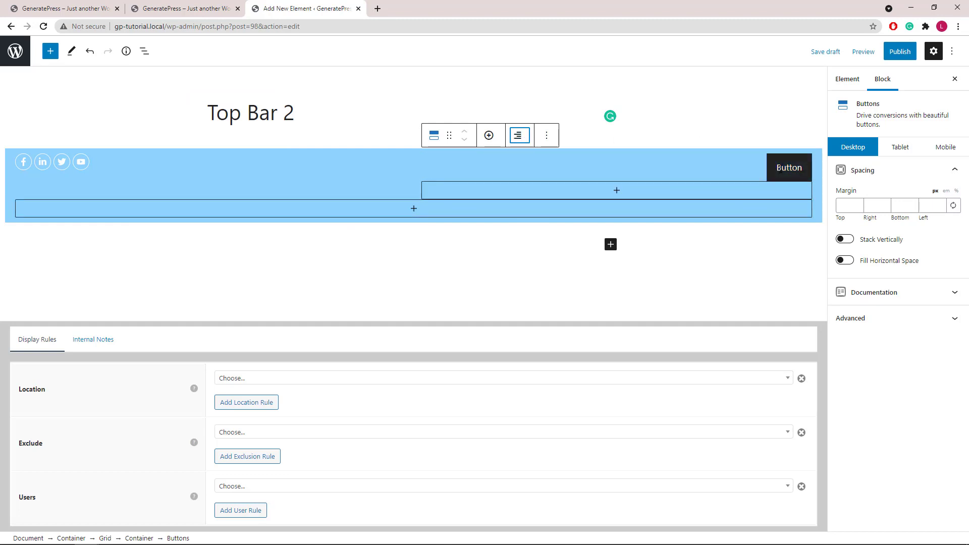
- Link the button to a tel: phone number and change its label to 'Call'
click(782, 174)
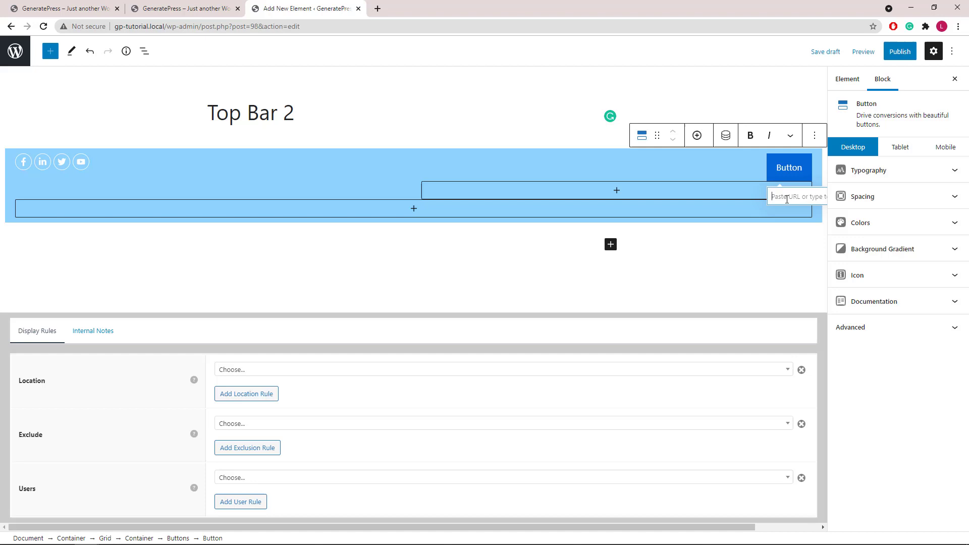
text(te)
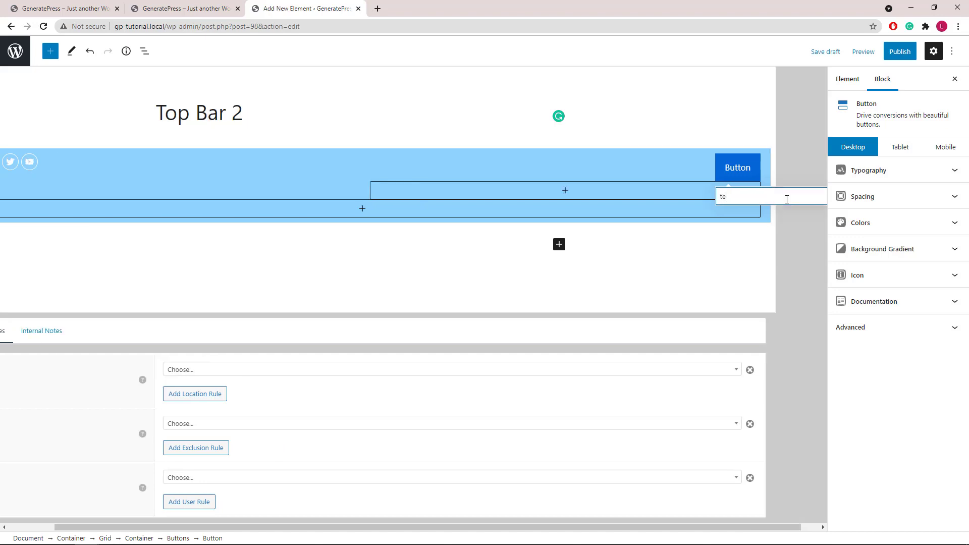
text(l)
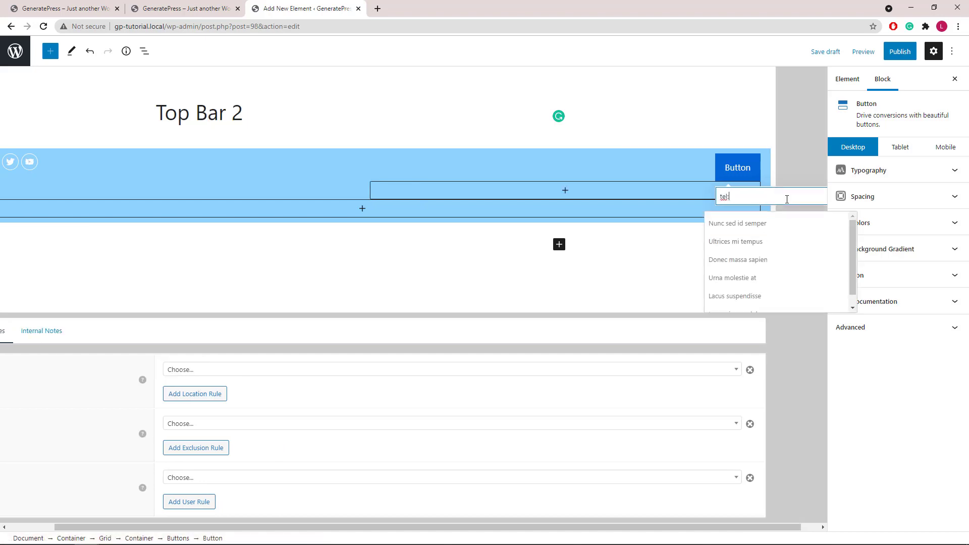
text(:1234567890)
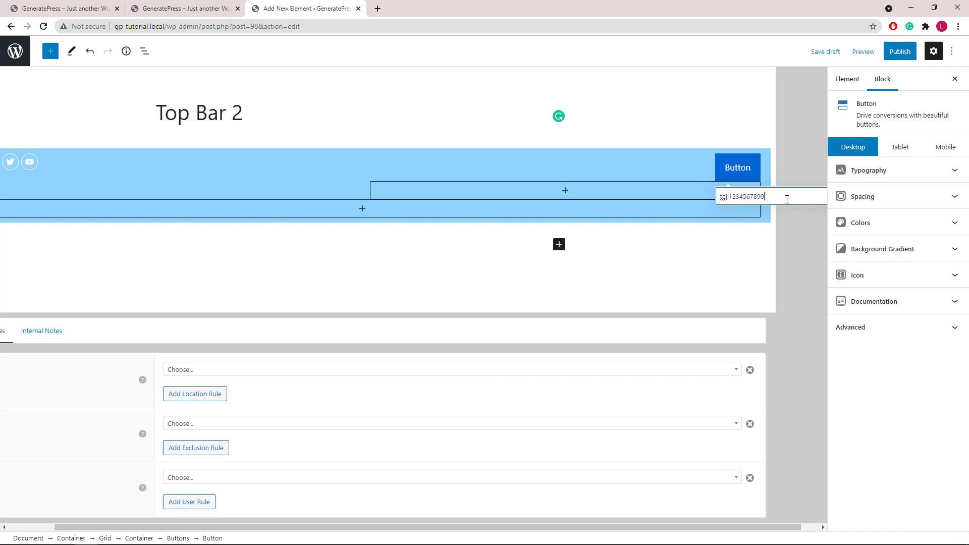
double_click(738, 169)
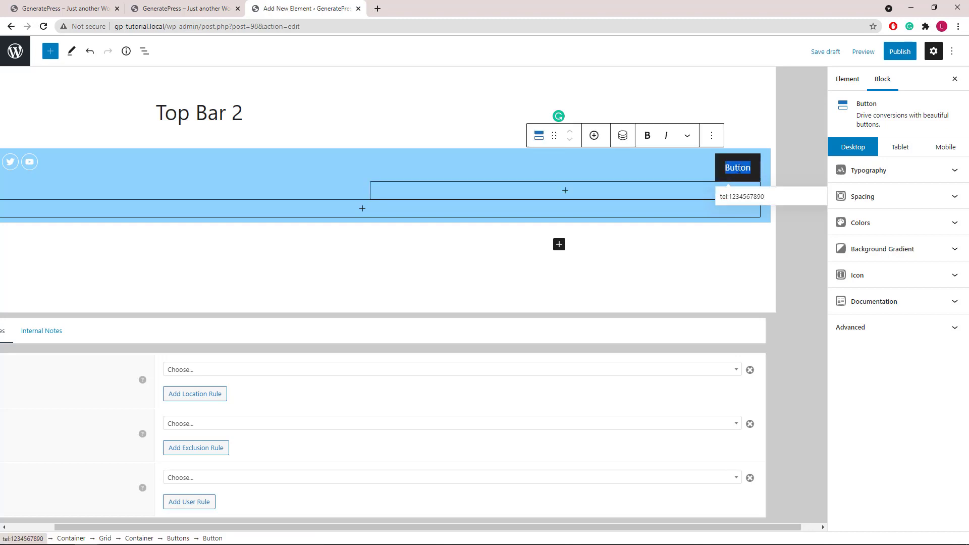
text(Call)
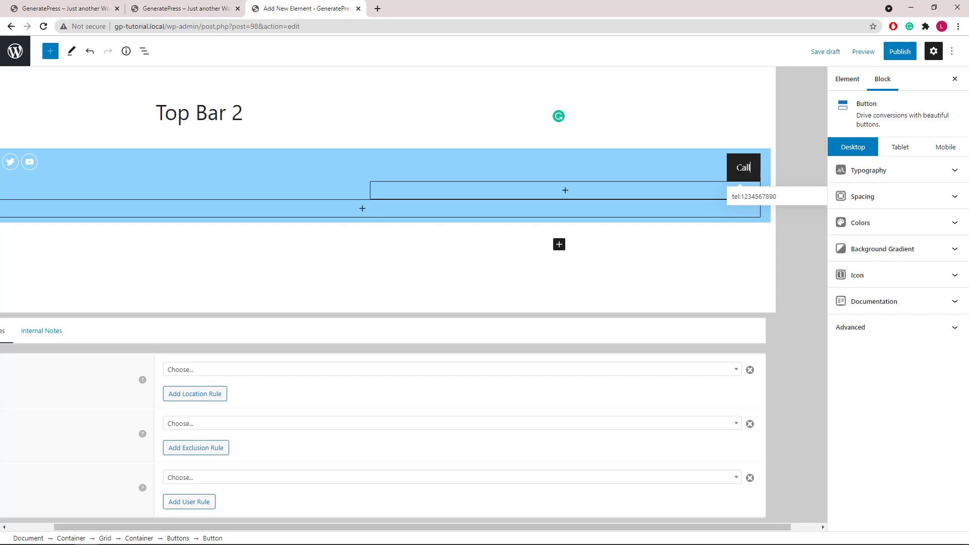
- Give the Call button the phone icon from the General icon set
click(955, 277)
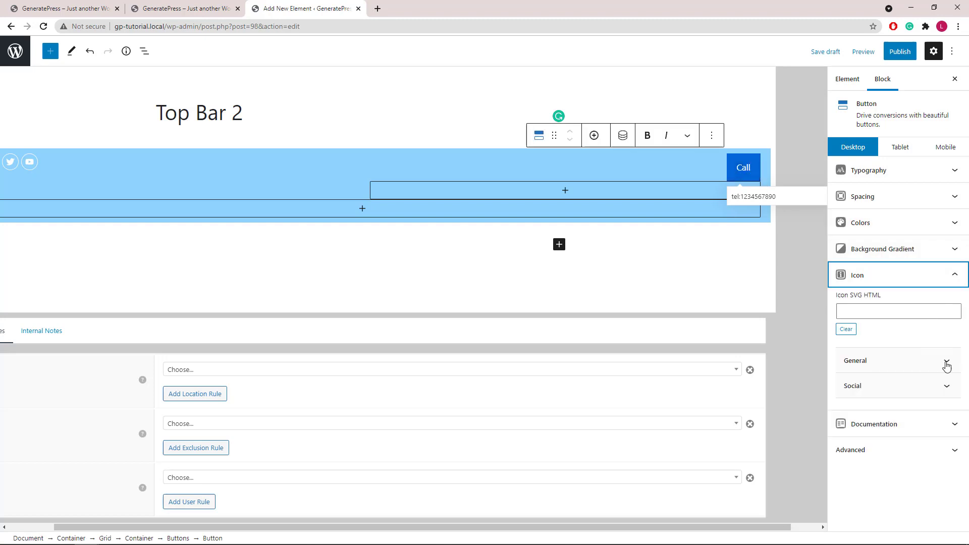
click(946, 363)
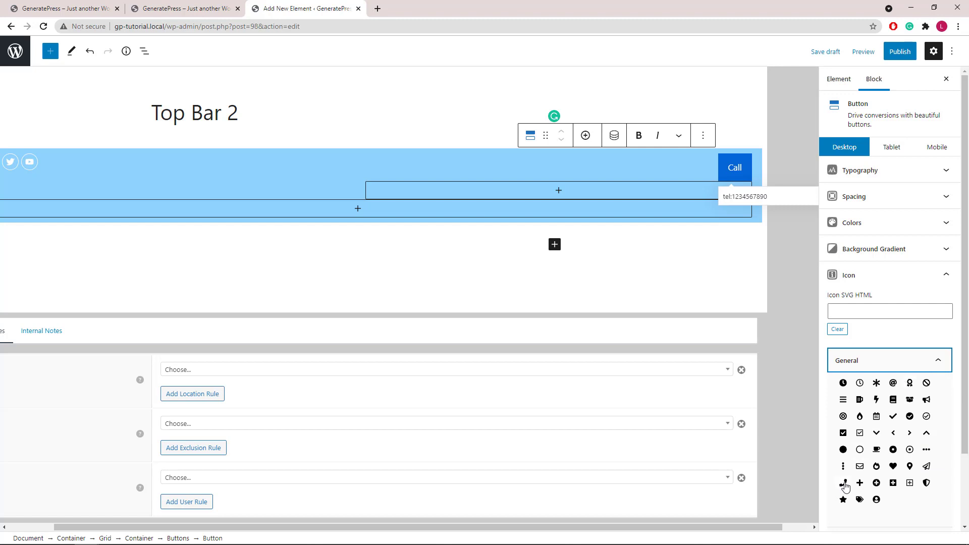
click(843, 483)
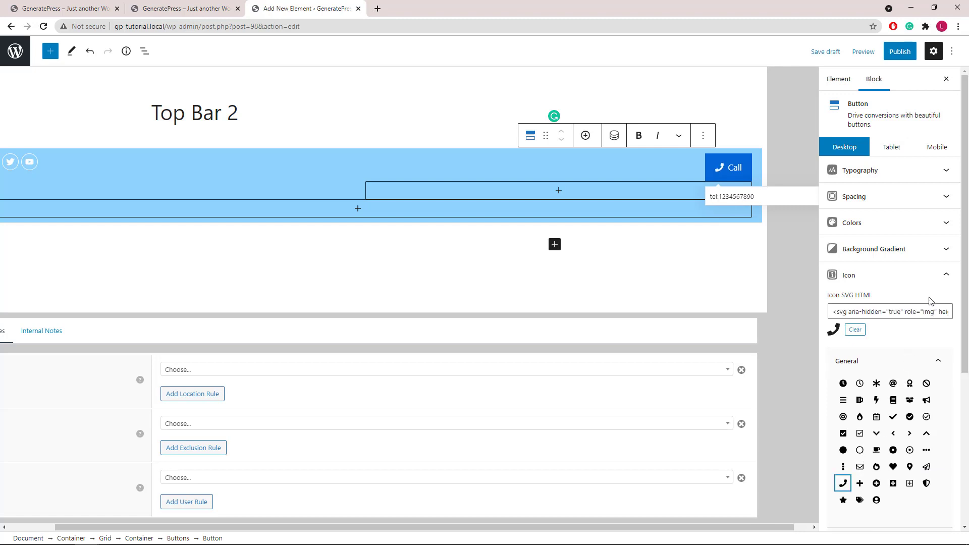
click(953, 277)
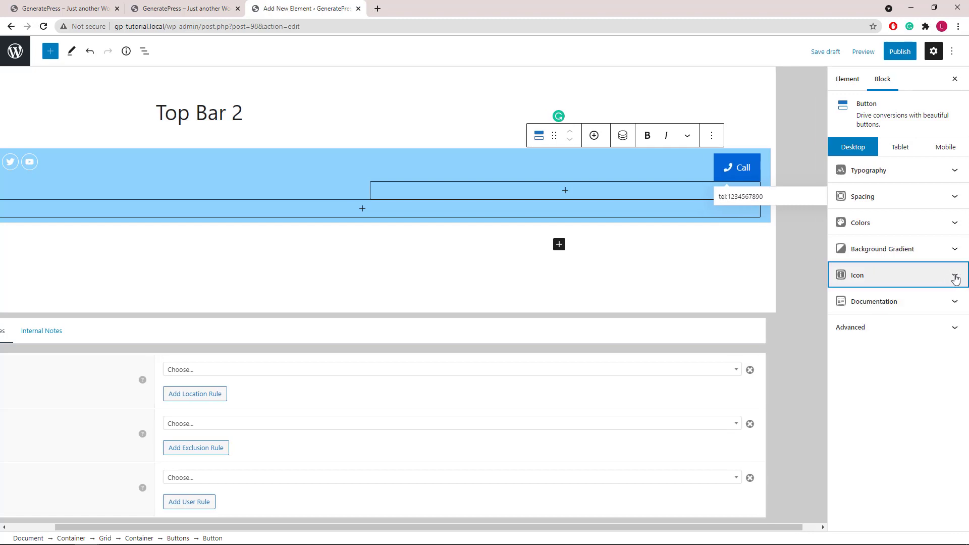
- Set the Call button's padding to 4, 15, 4, 15 px (top, right, bottom, left)
click(955, 198)
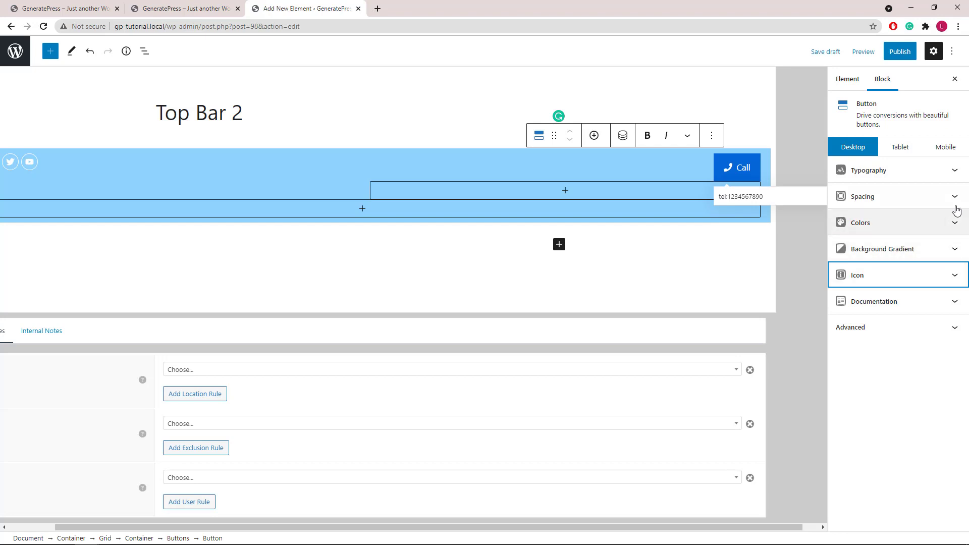
drag(842, 234, 828, 238)
text(4)
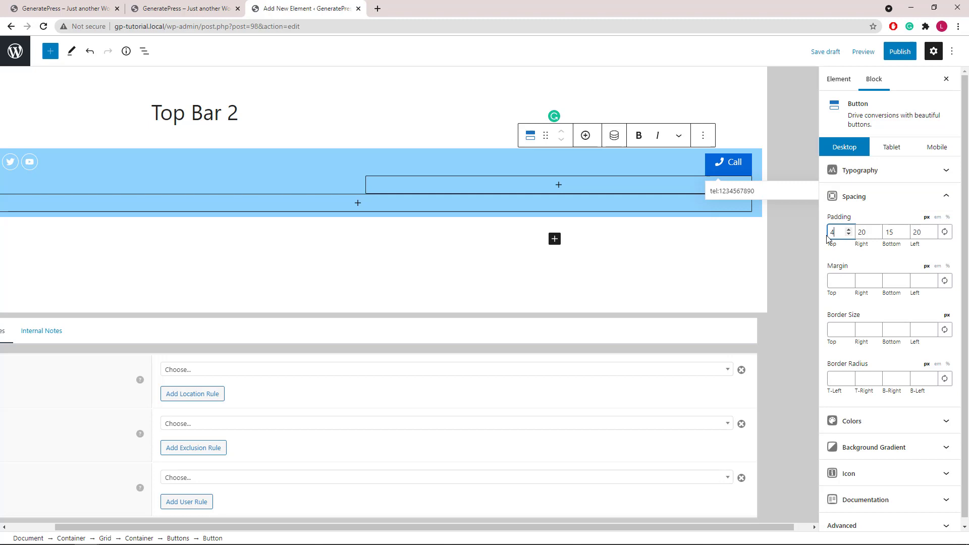
key(Tab)
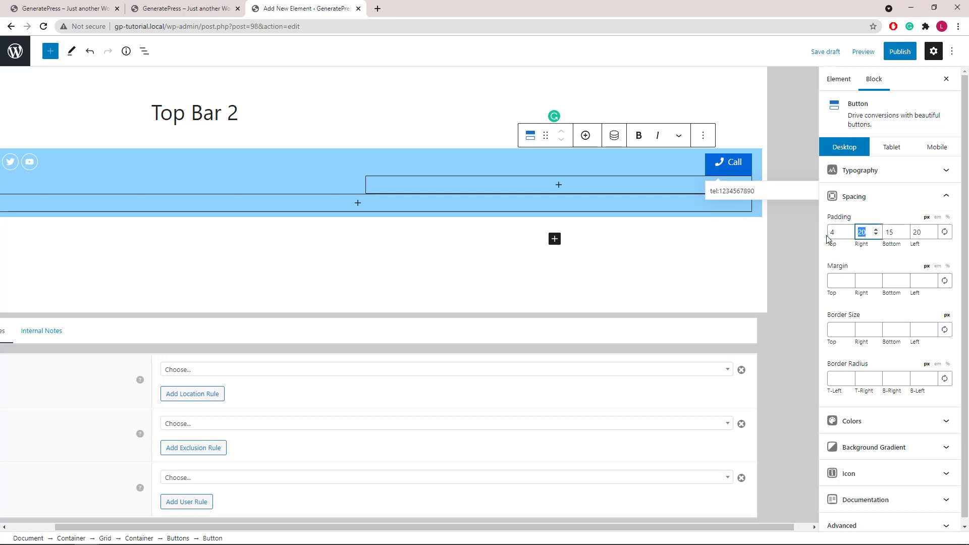
text(15)
key(Tab)
text(4)
key(Tab)
text(15)
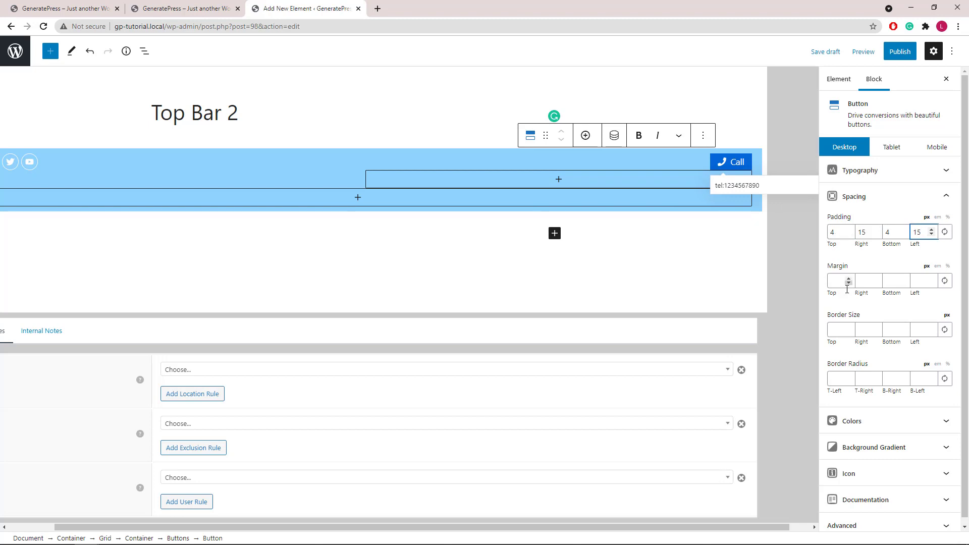
- Give the Call button a linked 1px border on all four sides
click(838, 331)
text(0)
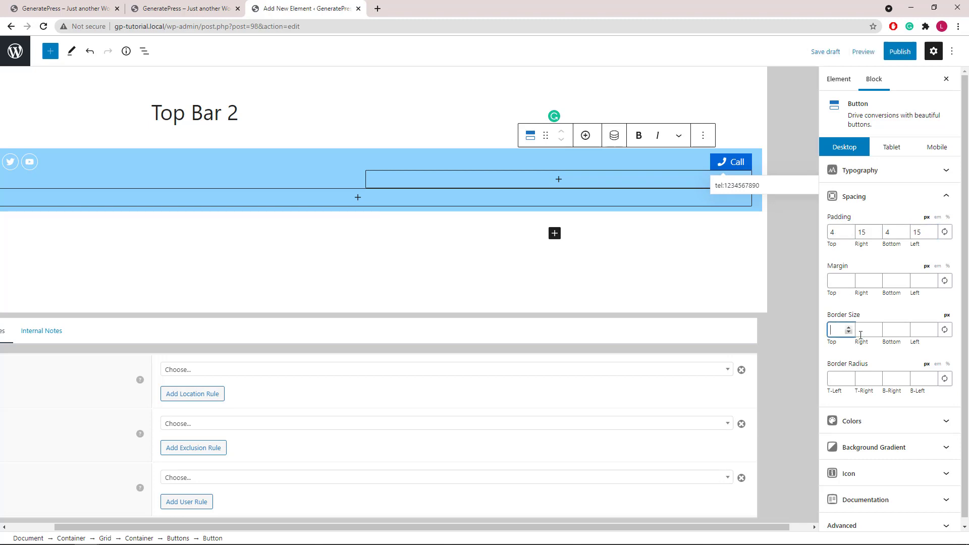
click(945, 330)
click(932, 328)
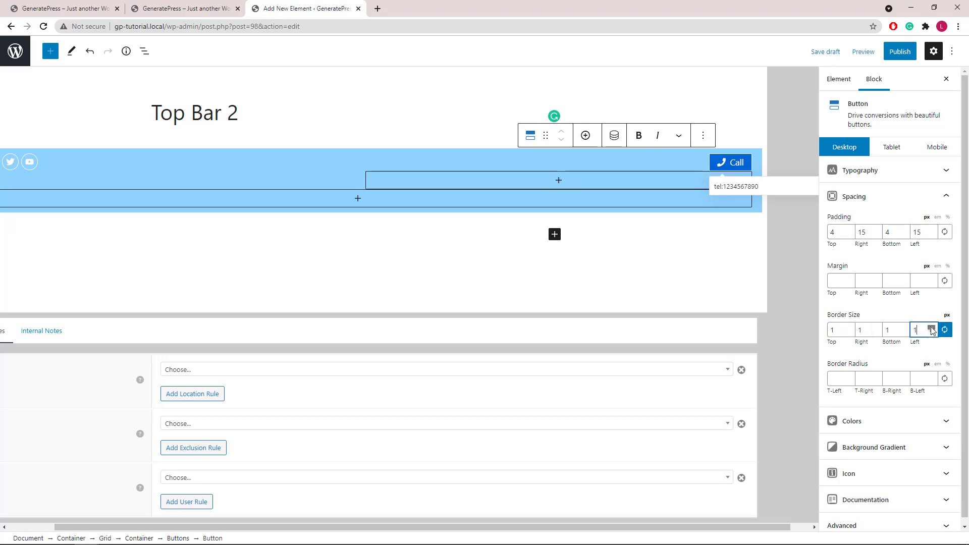
click(946, 197)
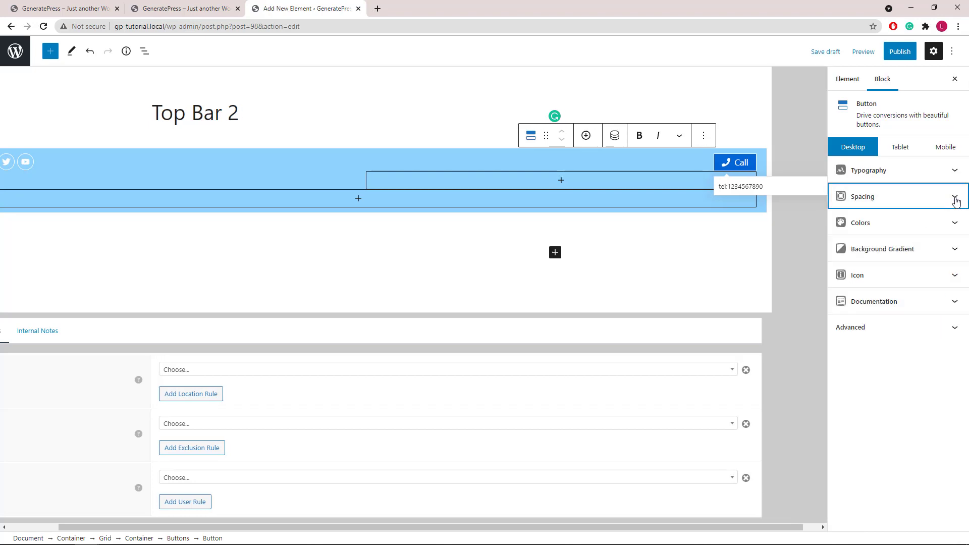
- Clear the Call button's normal background colour and make its border white
click(956, 223)
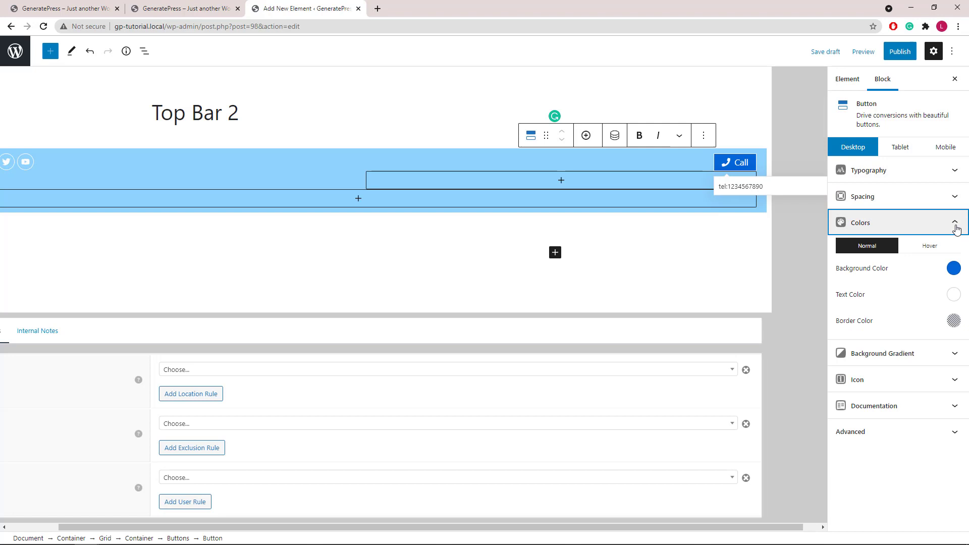
click(955, 269)
click(853, 450)
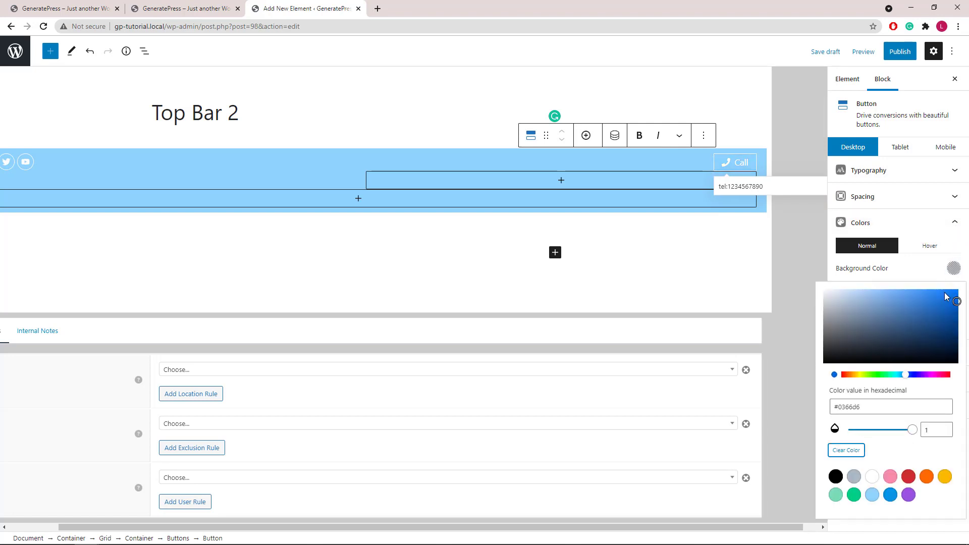
click(956, 276)
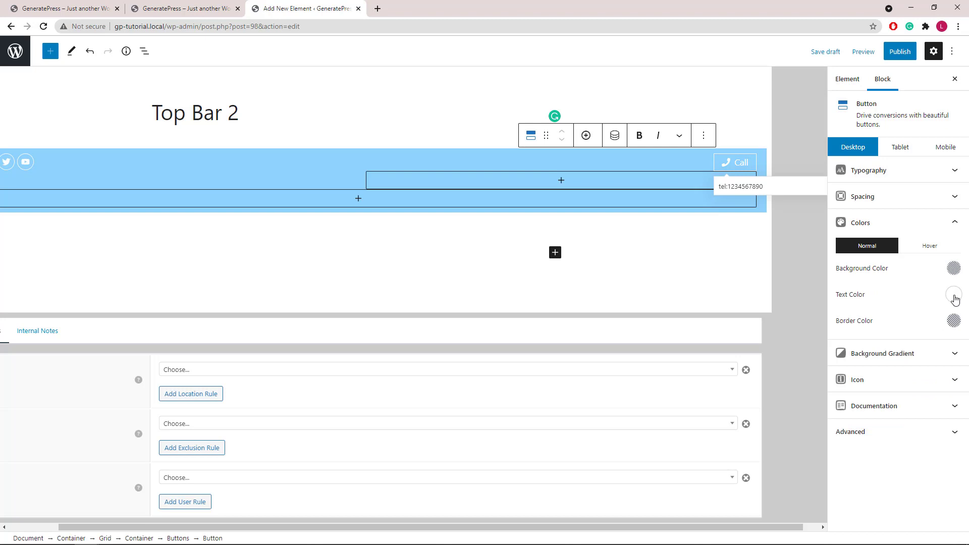
click(956, 327)
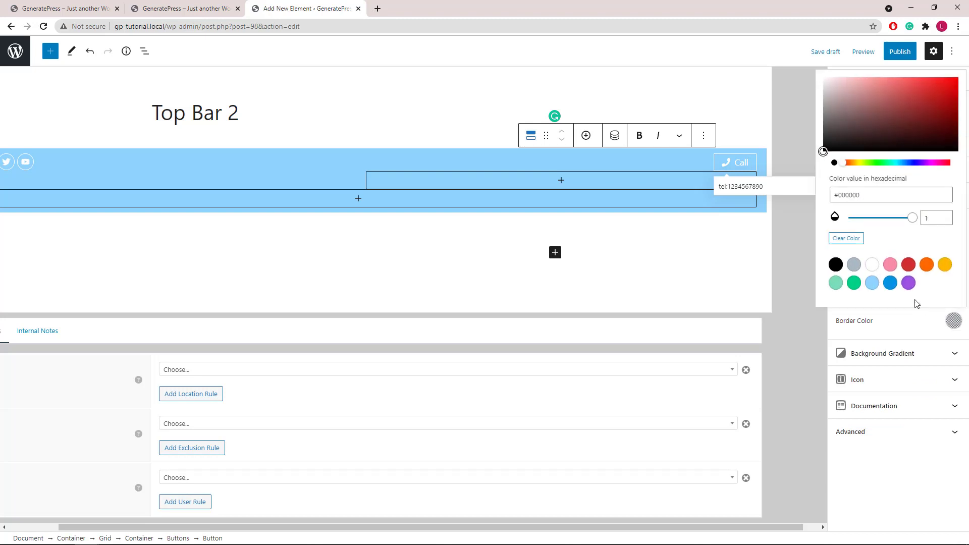
click(872, 264)
click(960, 325)
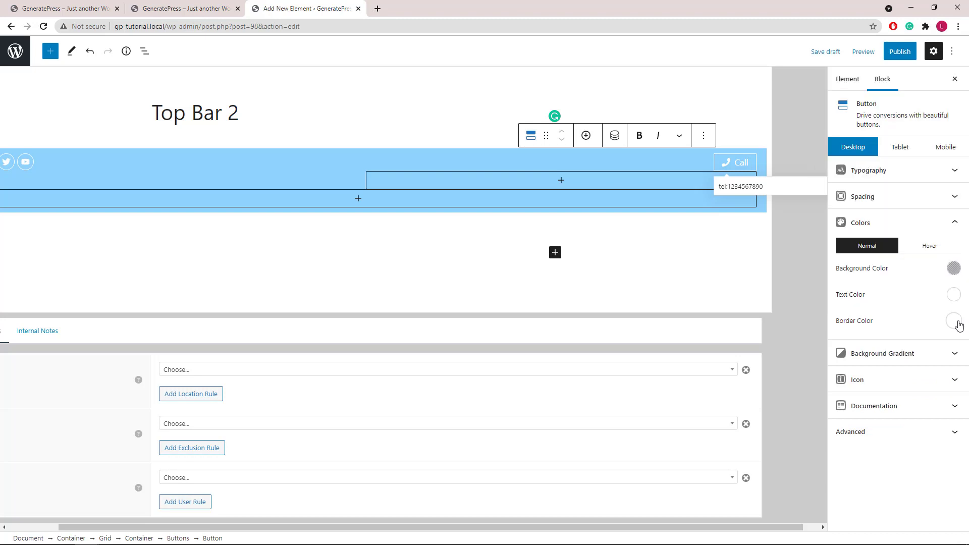
- Set the Call button's hover background to white and hover text to light blue
click(930, 248)
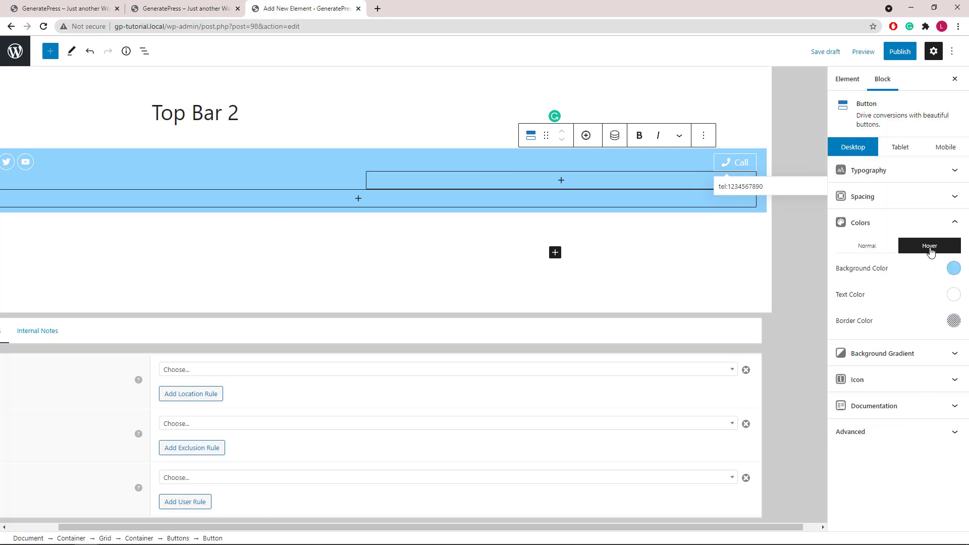
click(954, 269)
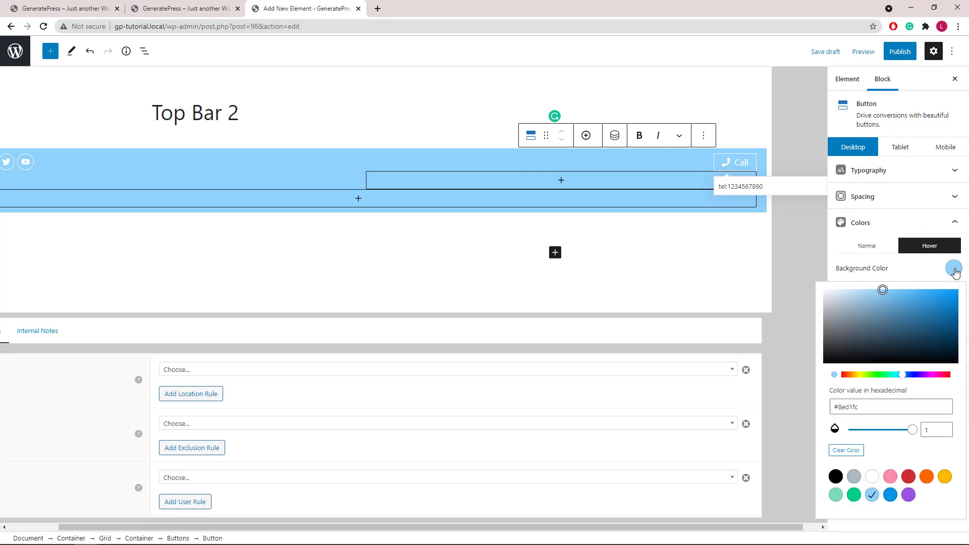
click(873, 477)
click(952, 269)
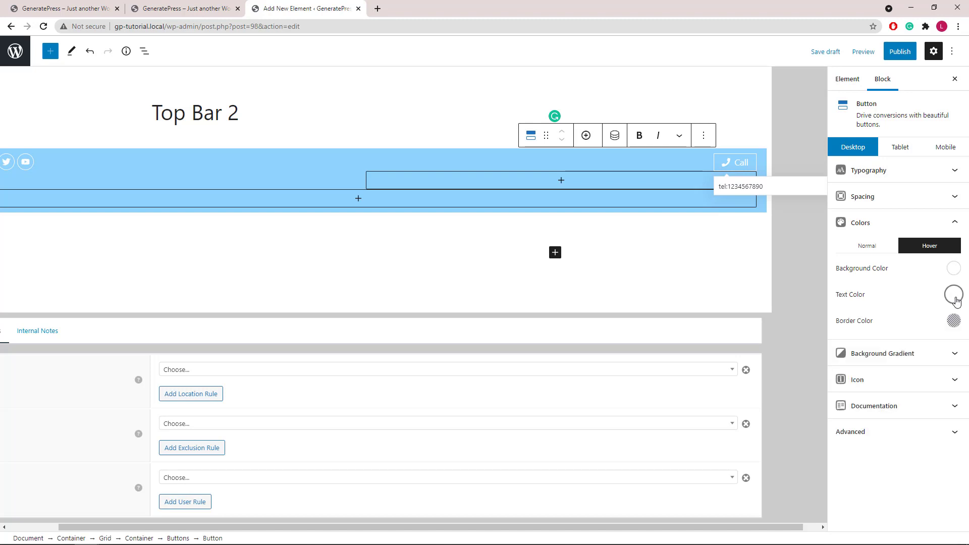
click(954, 297)
click(873, 256)
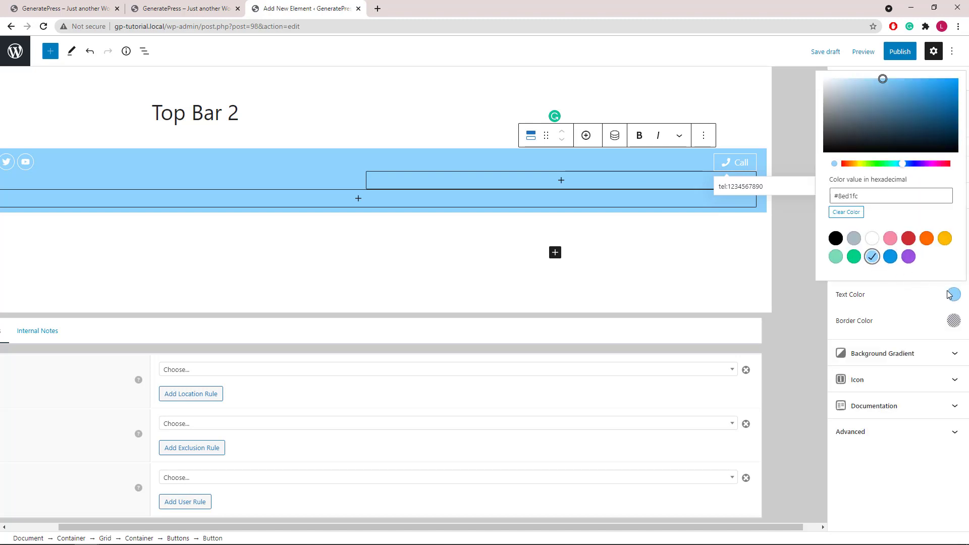
click(953, 296)
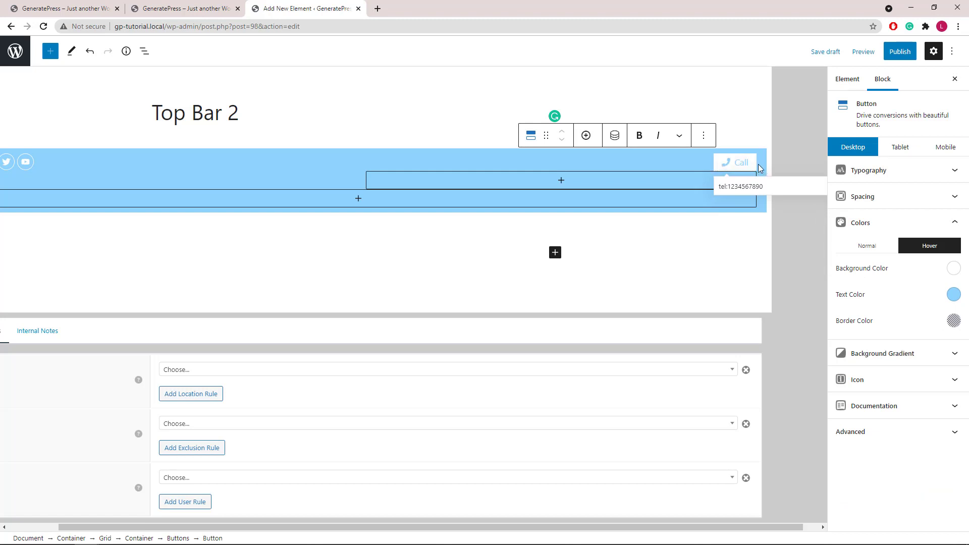
click(952, 222)
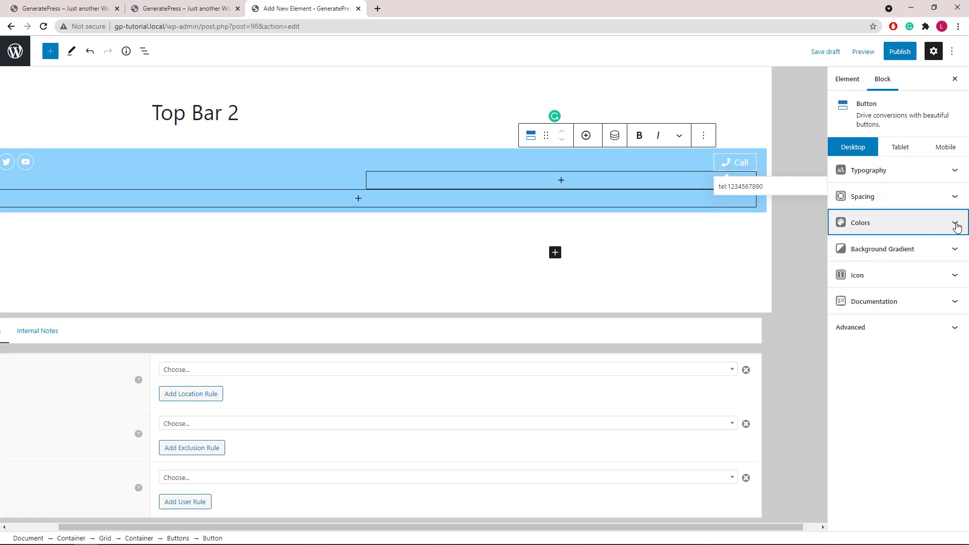
- Save Top Bar 2, set its display location to Entire Site and publish it
click(500, 272)
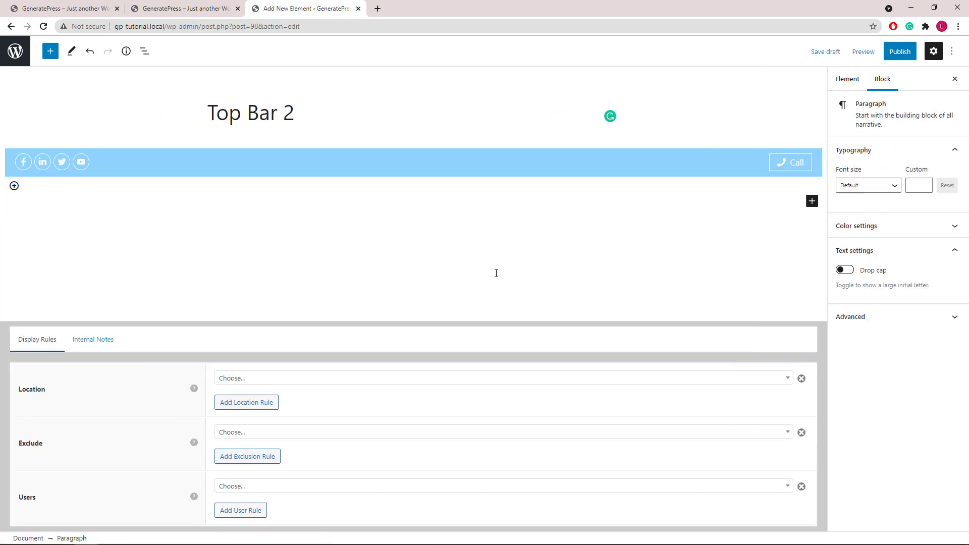
key(ctrl+s)
click(241, 380)
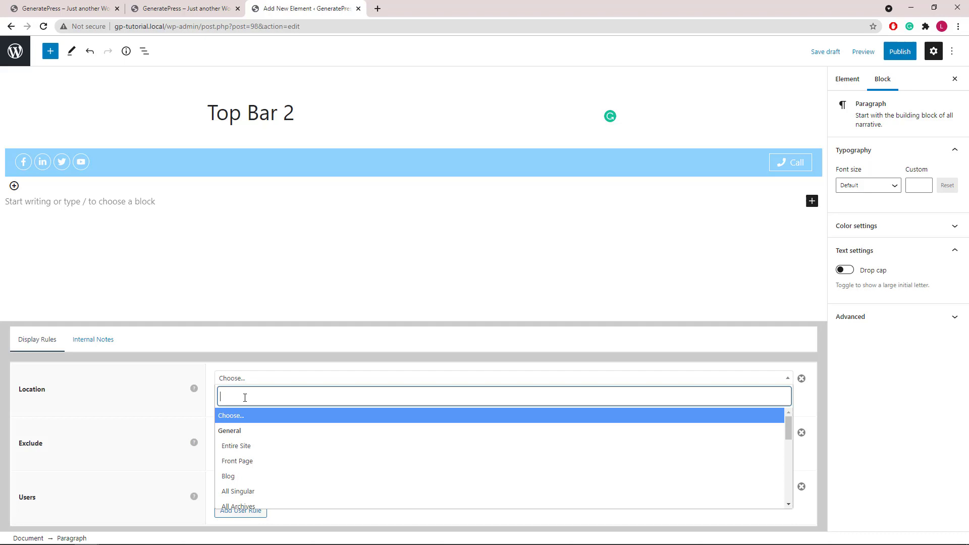
click(245, 446)
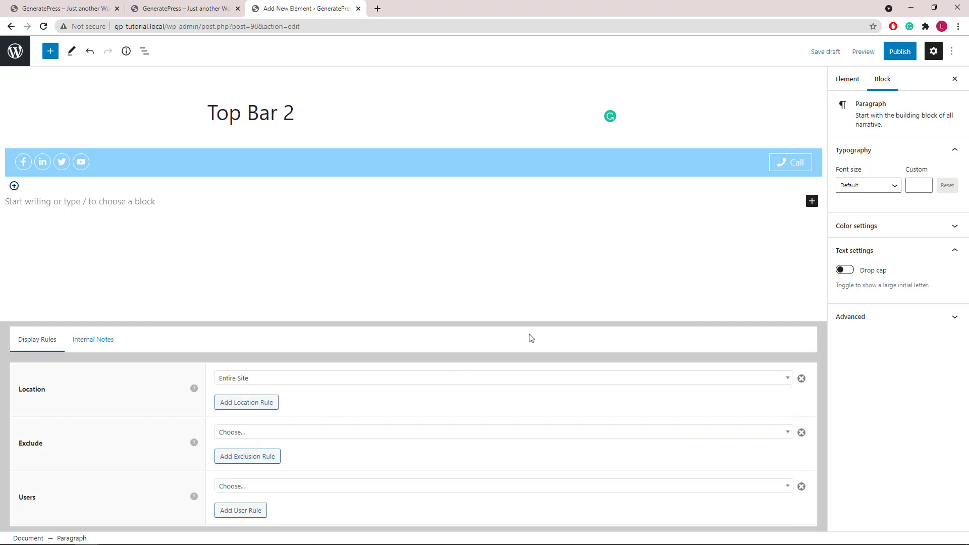
click(900, 52)
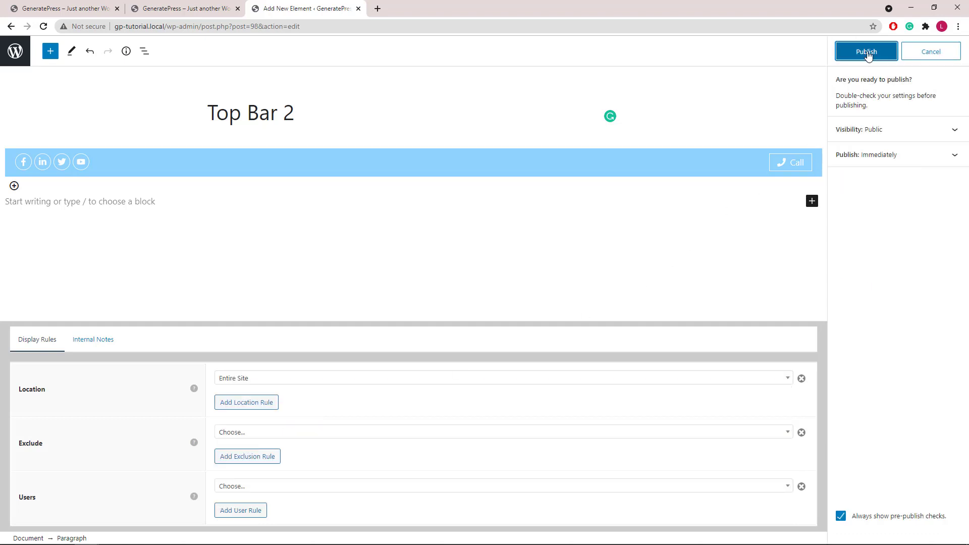
click(866, 53)
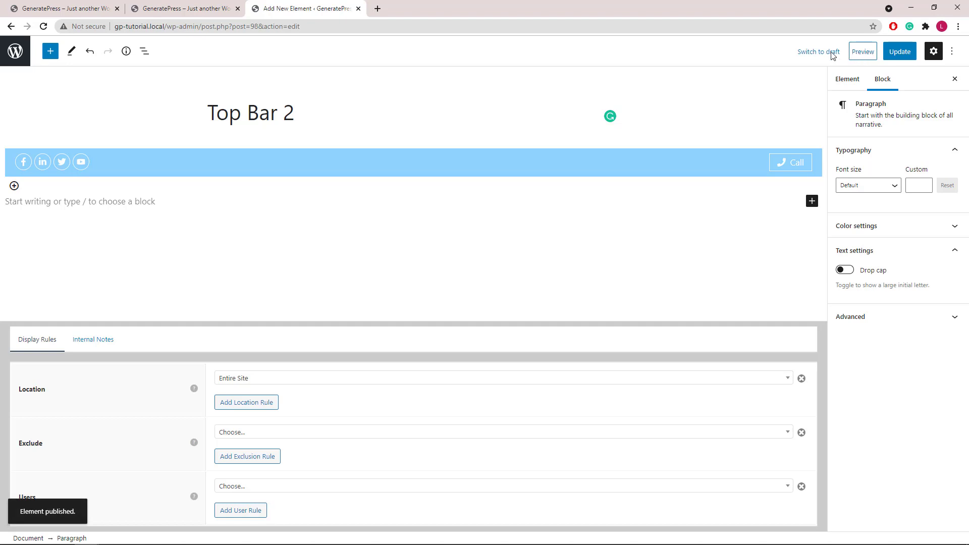
- Reload the site's front page so the new light-blue top bar shows
click(55, 9)
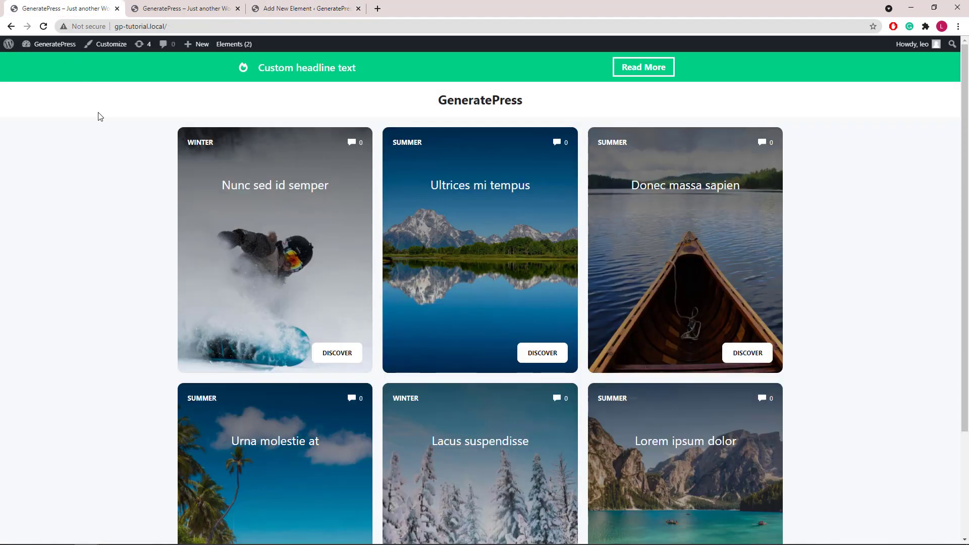
right_click(112, 147)
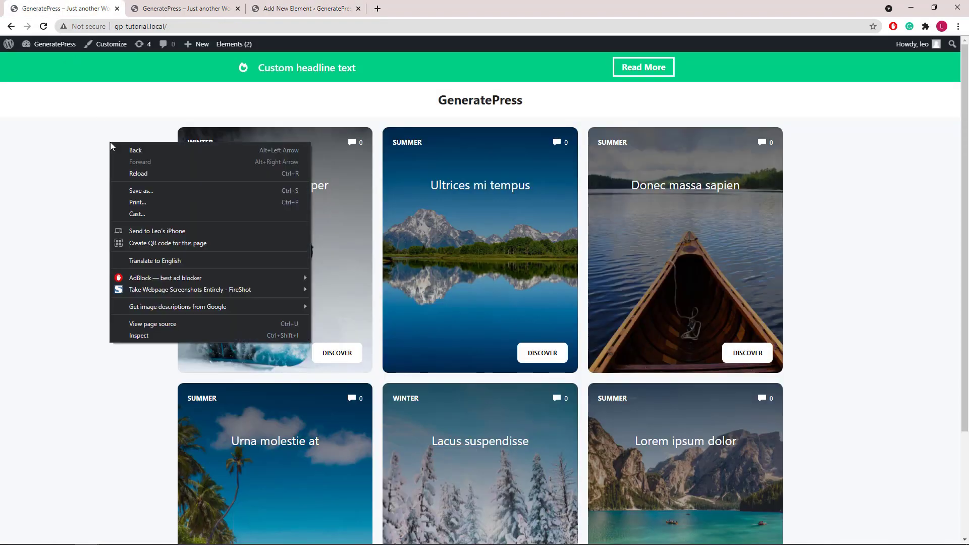
click(136, 174)
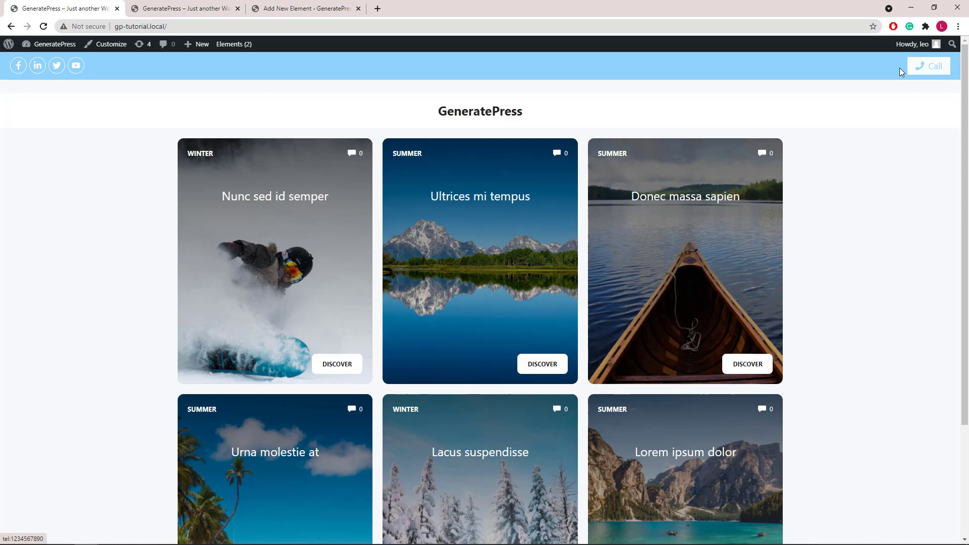
- Preview the front page in DevTools device mode at iPhone X size
right_click(142, 122)
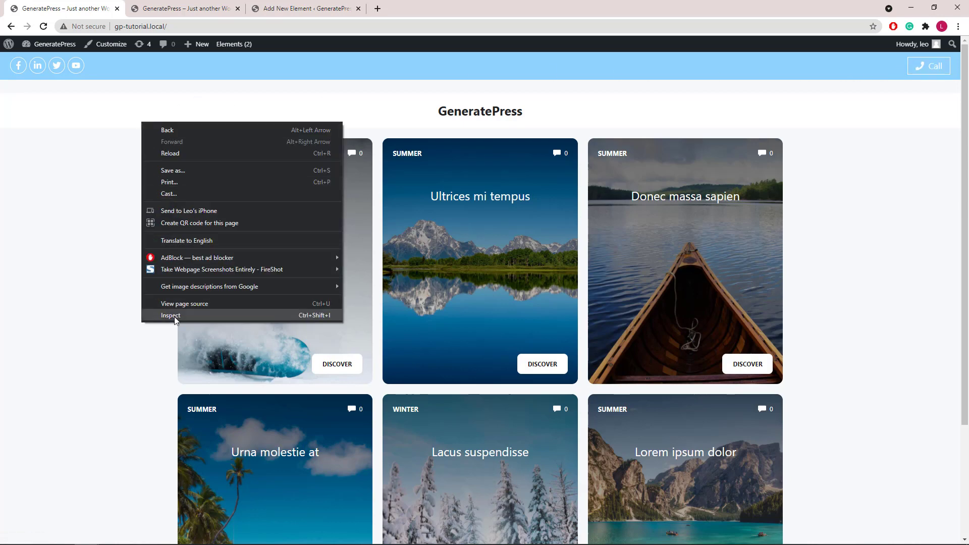
click(184, 310)
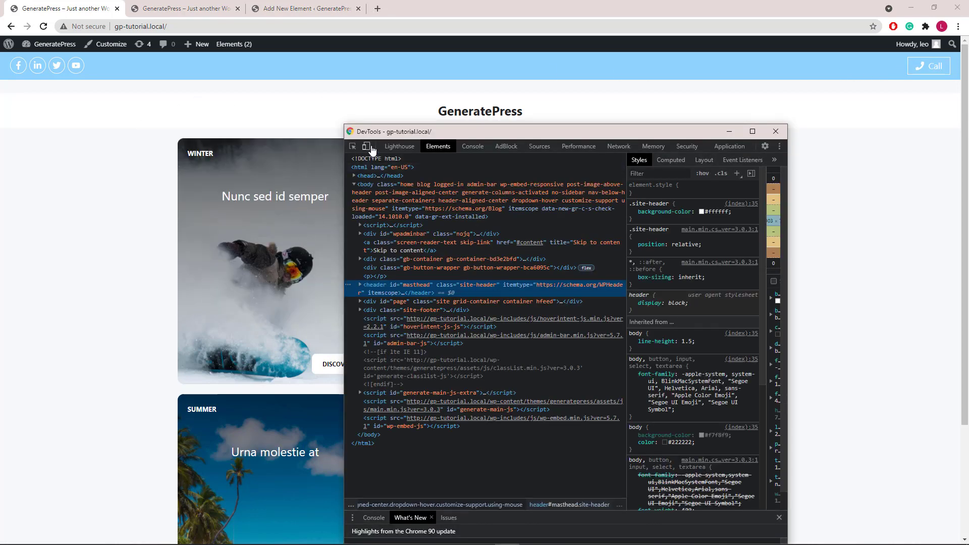
click(369, 147)
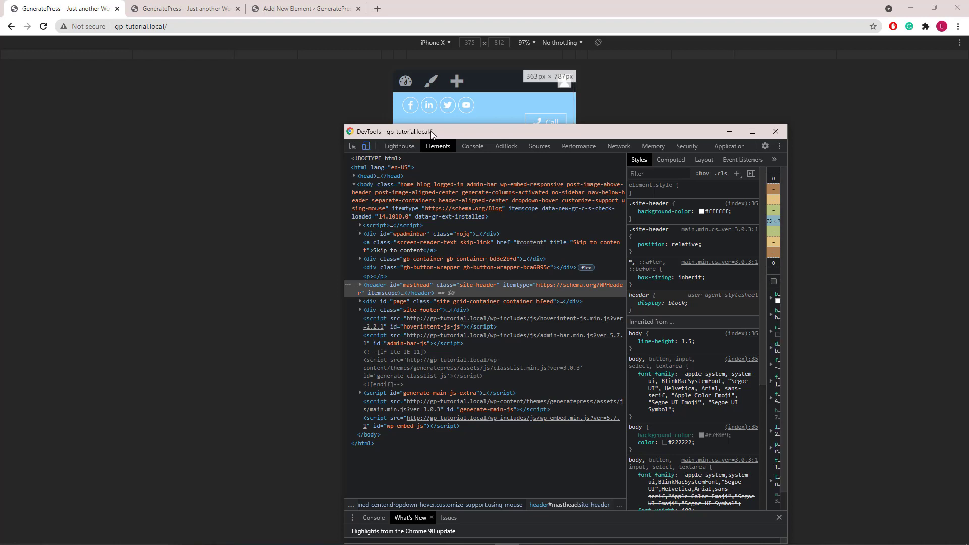
drag(433, 134, 423, 168)
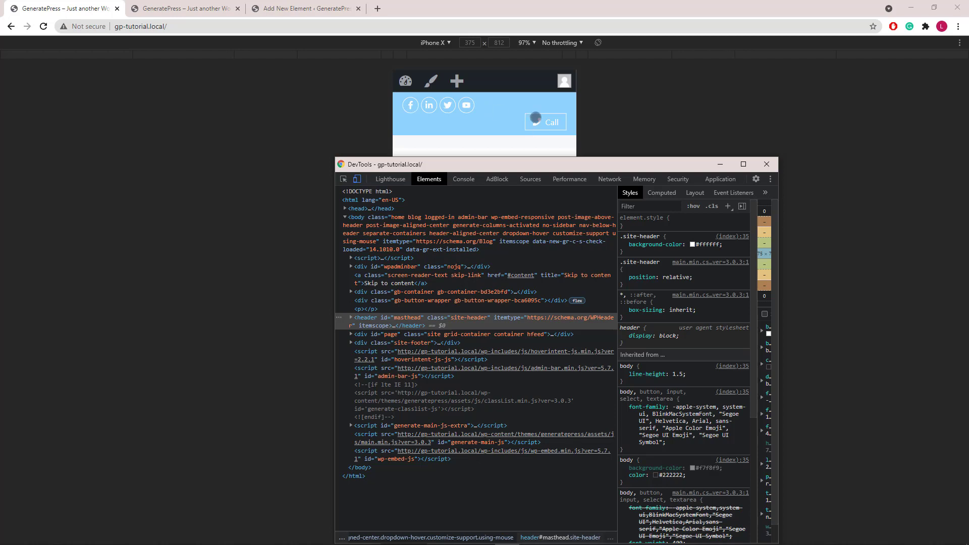
- Set the top bar Grid block's vertical alignment to Center
click(260, 13)
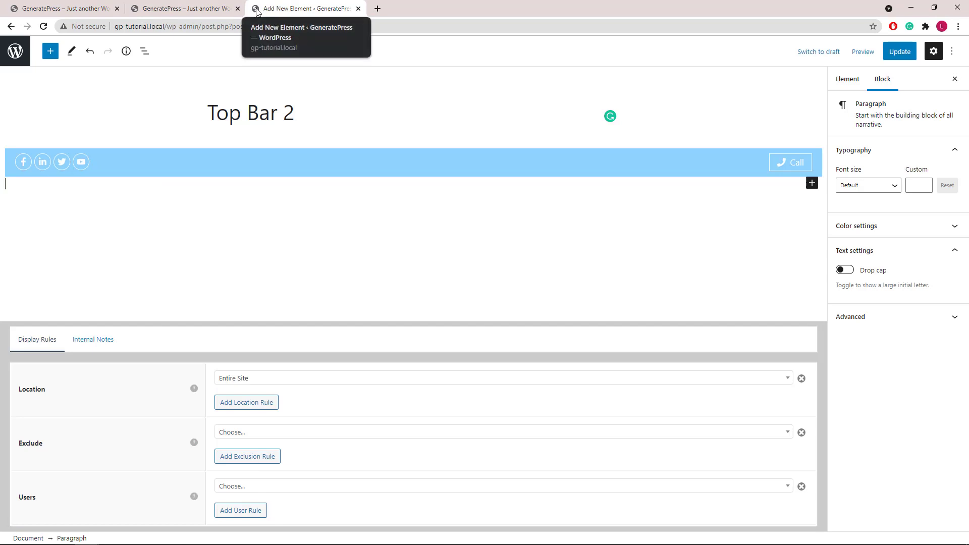
click(145, 53)
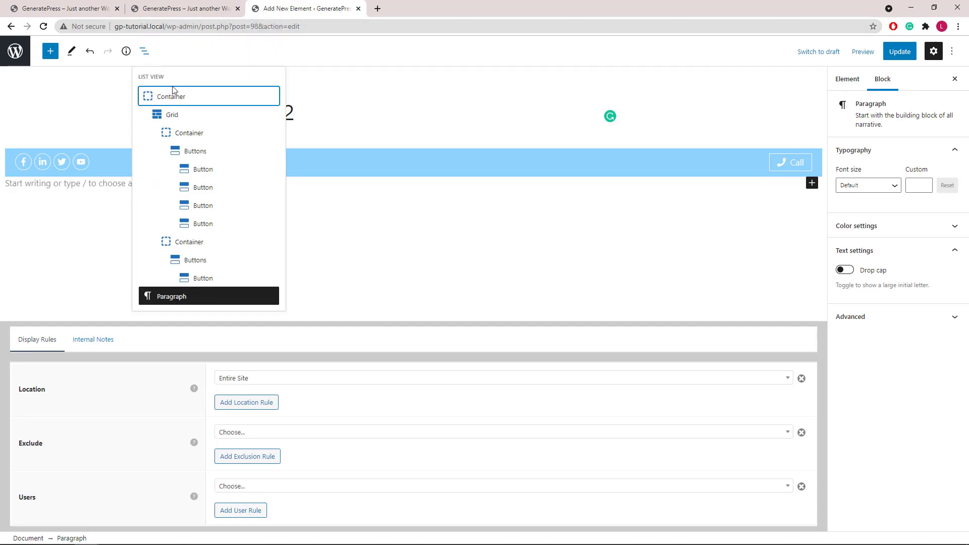
click(172, 116)
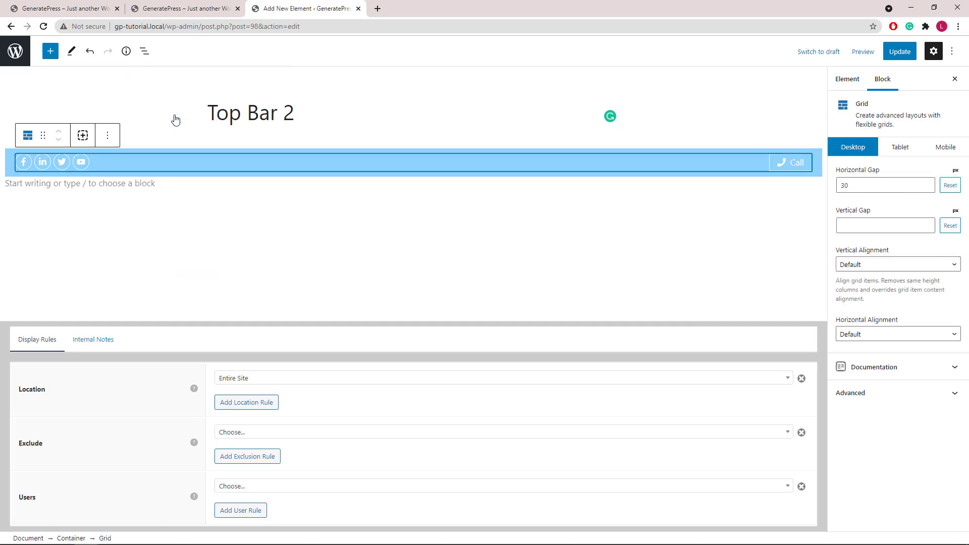
click(857, 264)
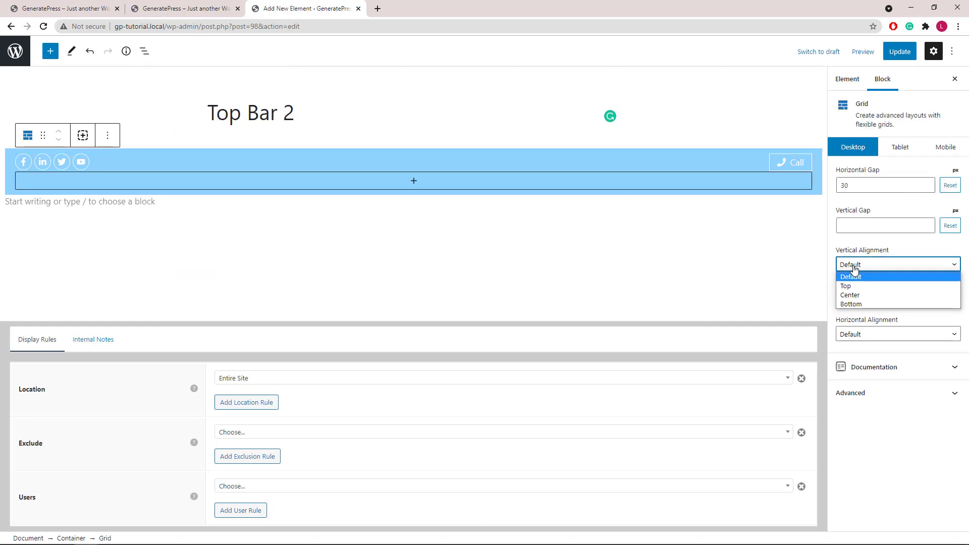
click(852, 295)
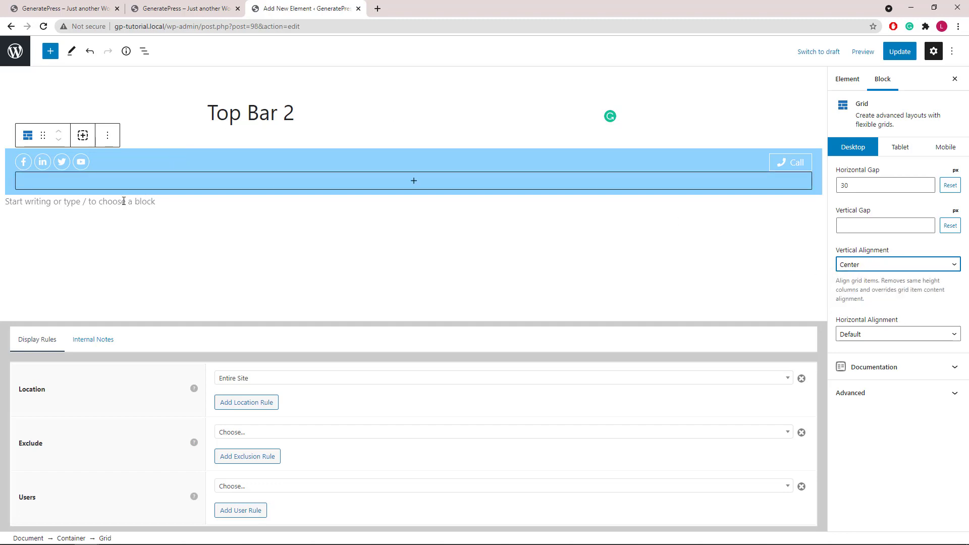
- Remove the empty paragraph block sitting below the top bar
click(95, 202)
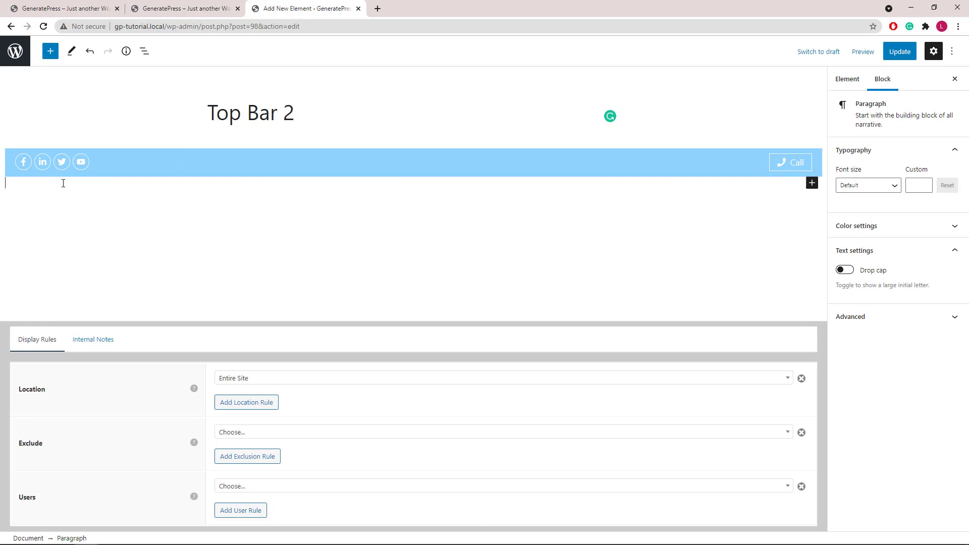
text(yj)
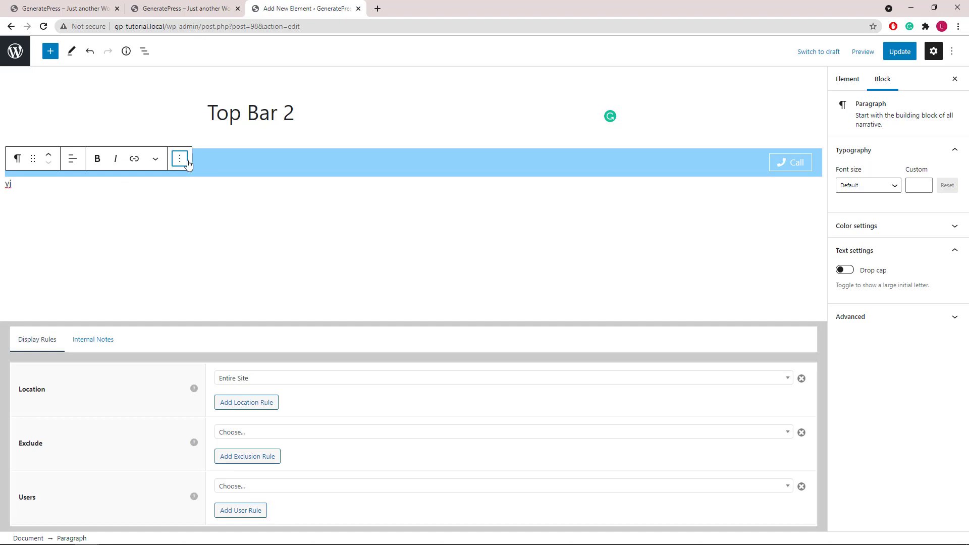
click(180, 159)
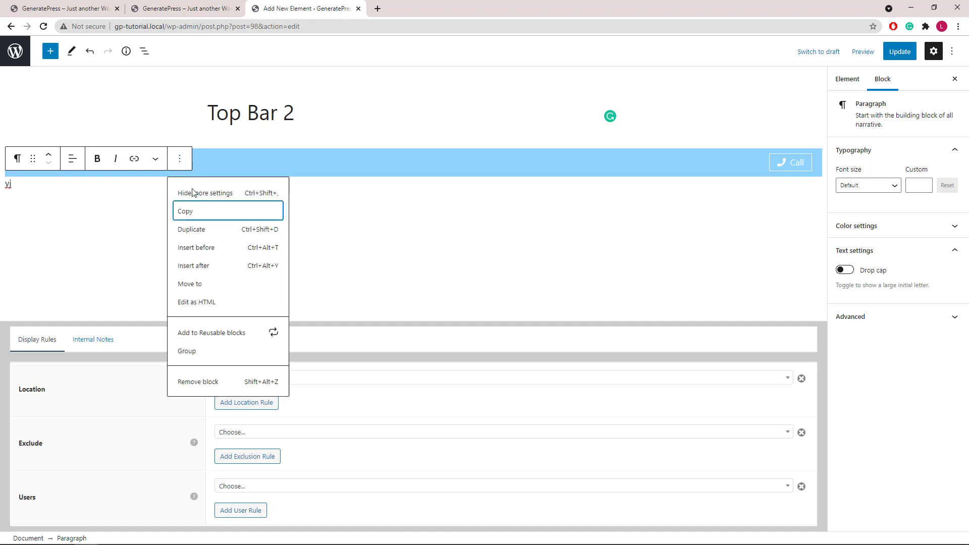
click(206, 383)
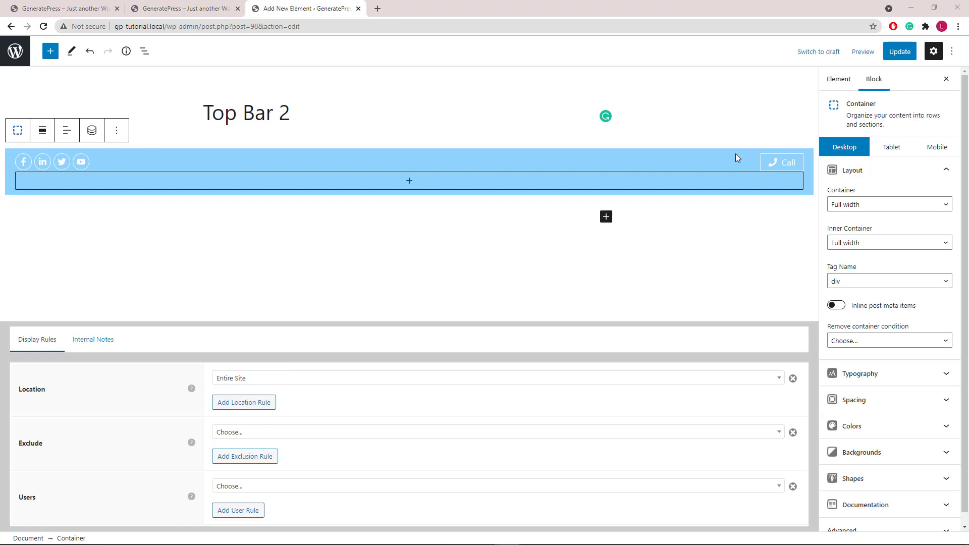
- In the Mobile layout, set the social-icons container width to 50%
click(936, 151)
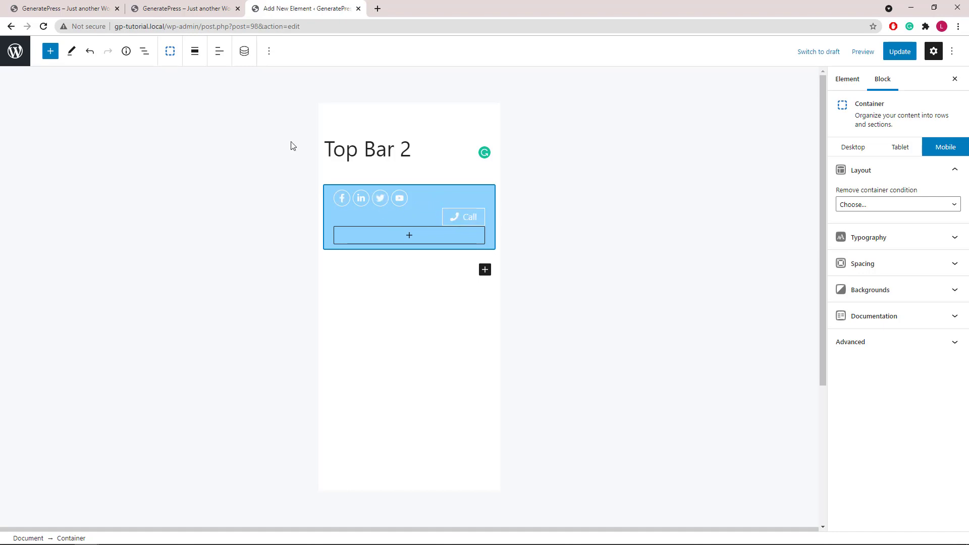
click(268, 59)
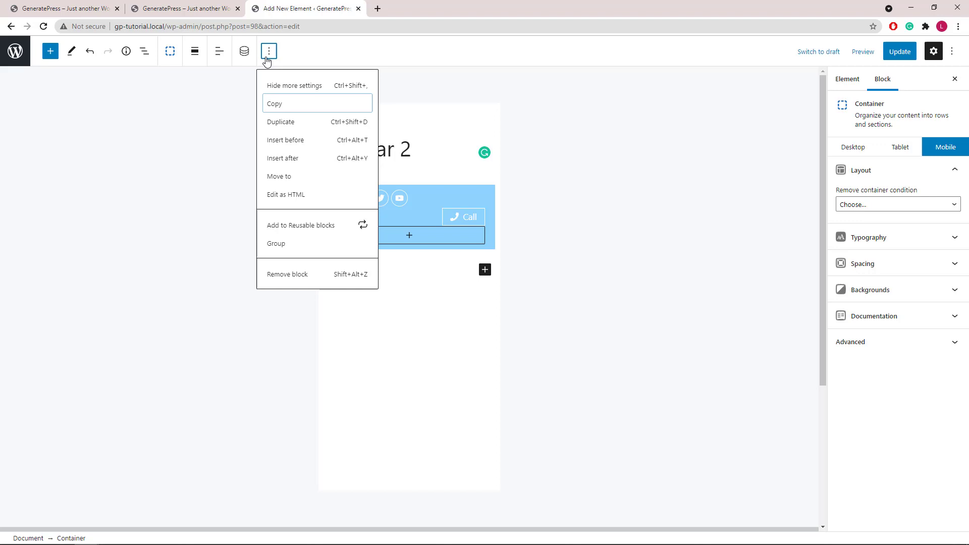
click(147, 53)
click(147, 53)
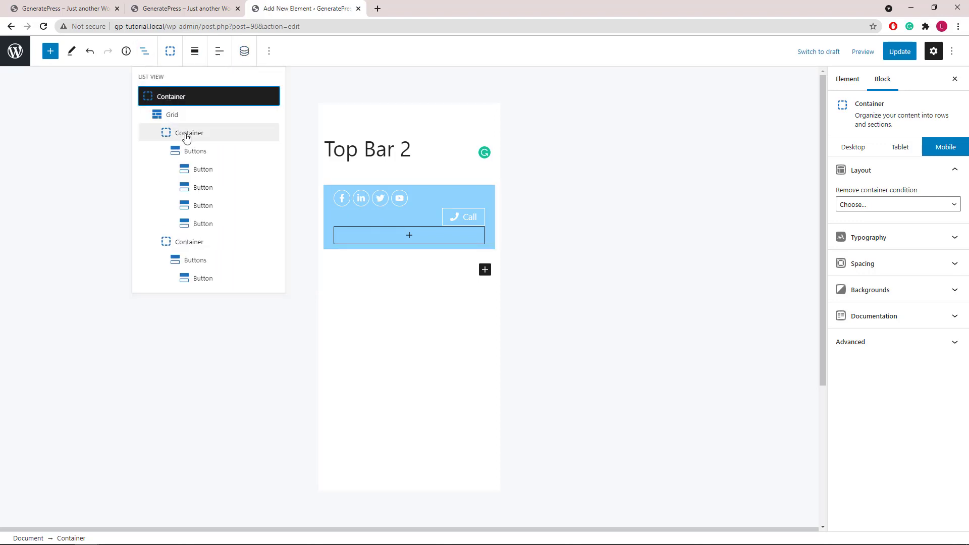
click(187, 134)
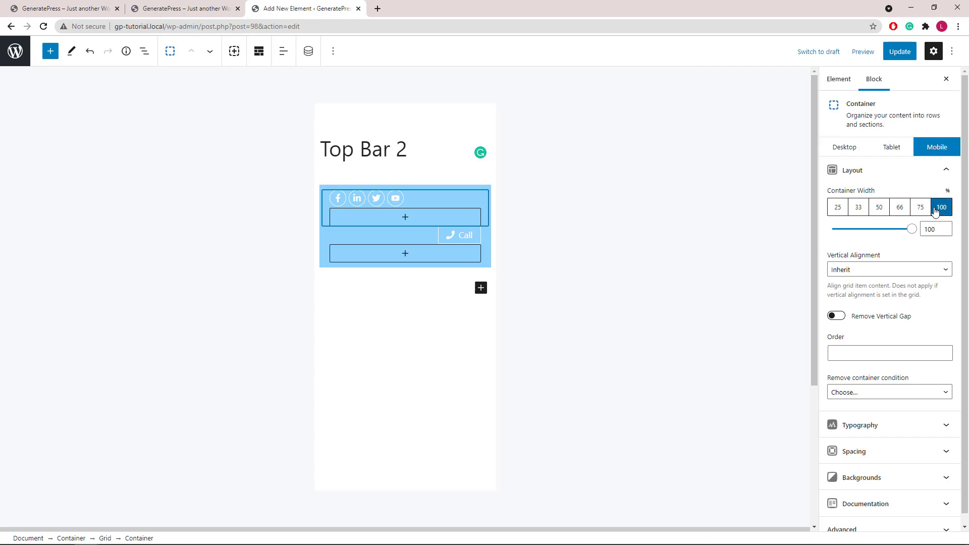
click(881, 210)
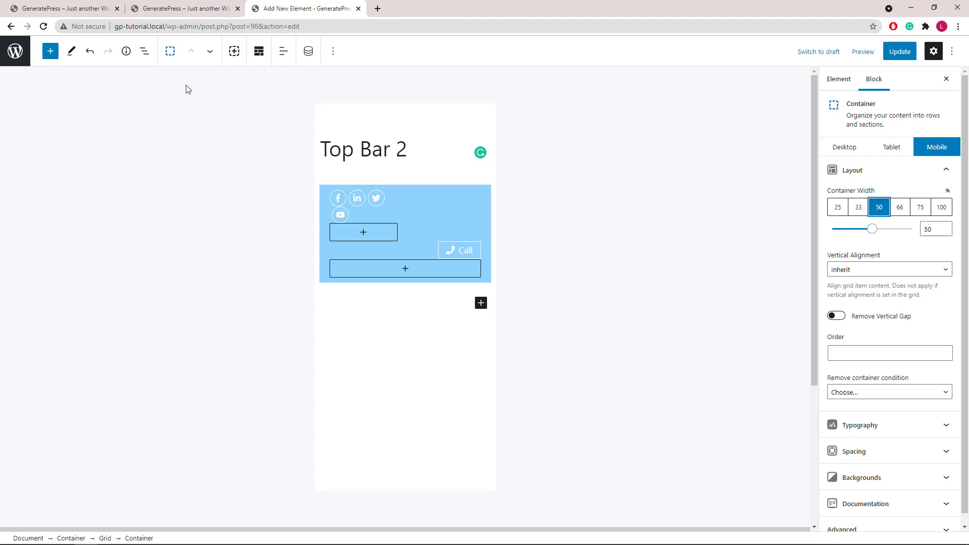
- Set the Call button container's mobile width to 50%
click(145, 51)
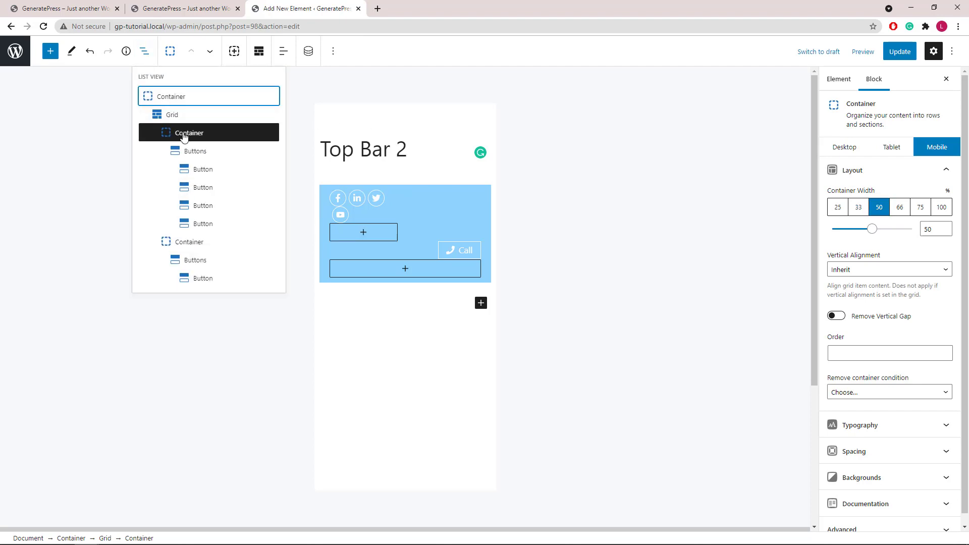
click(195, 247)
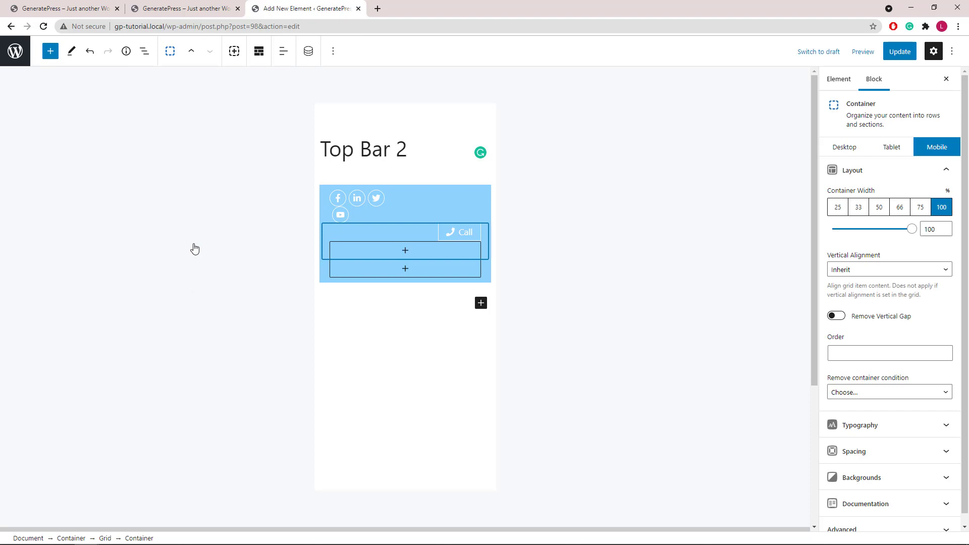
click(879, 208)
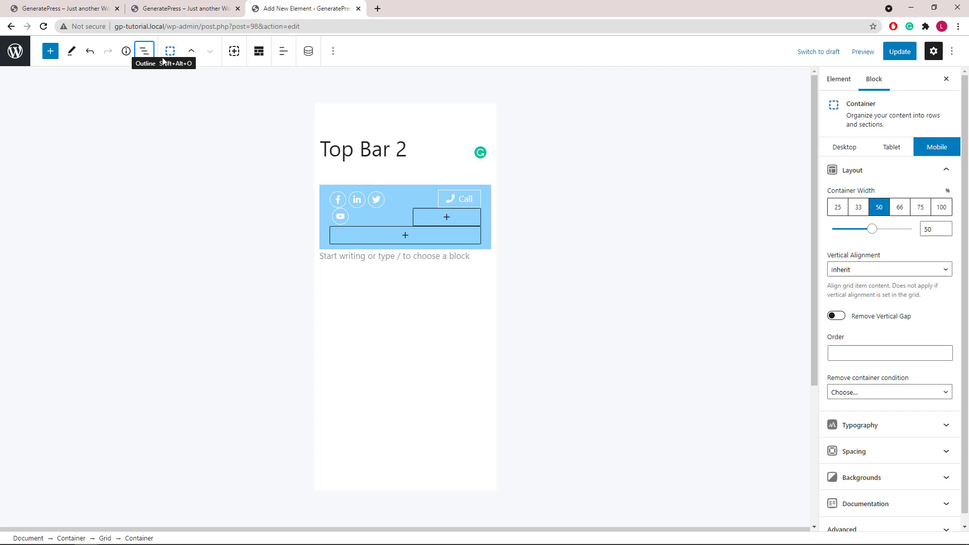
- Resize the mobile columns: social icons to 66% and the Call button to 33%
click(148, 56)
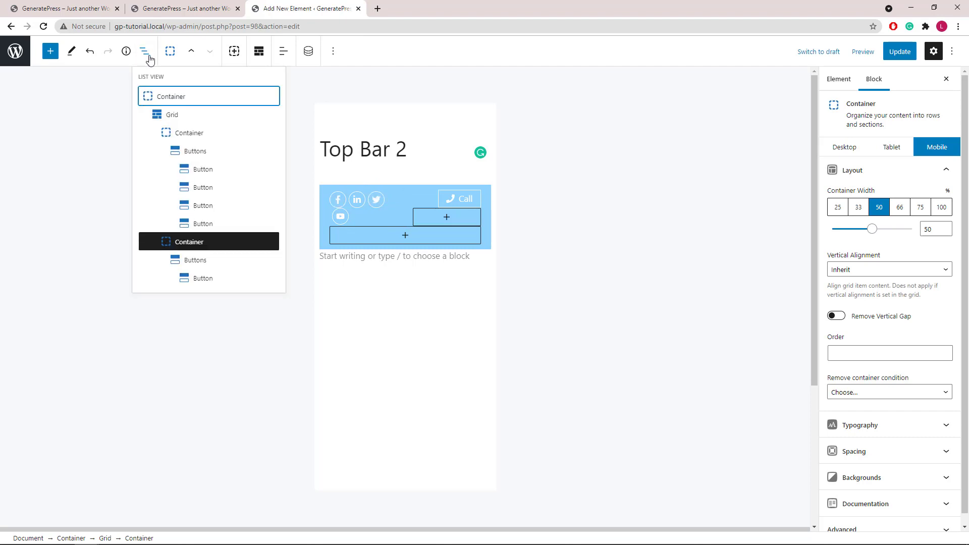
click(195, 134)
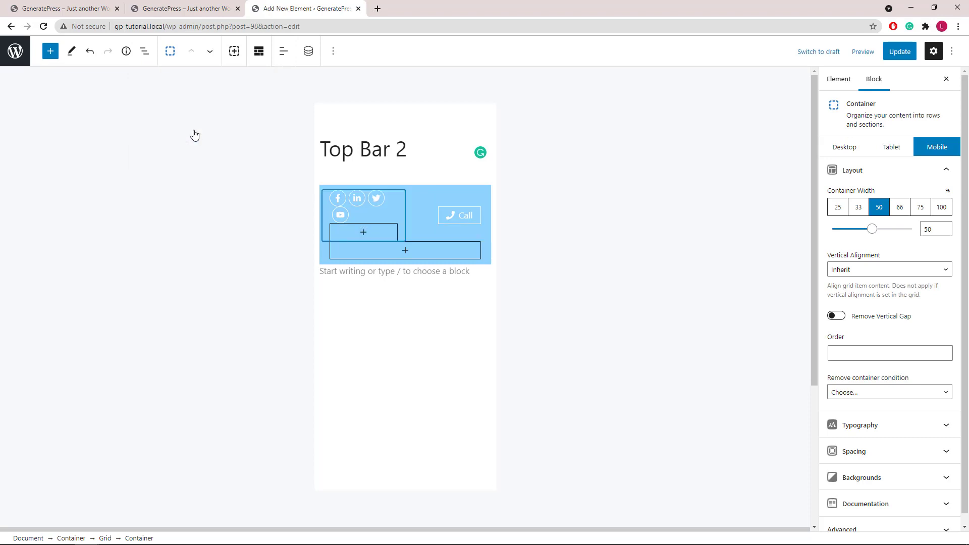
click(900, 209)
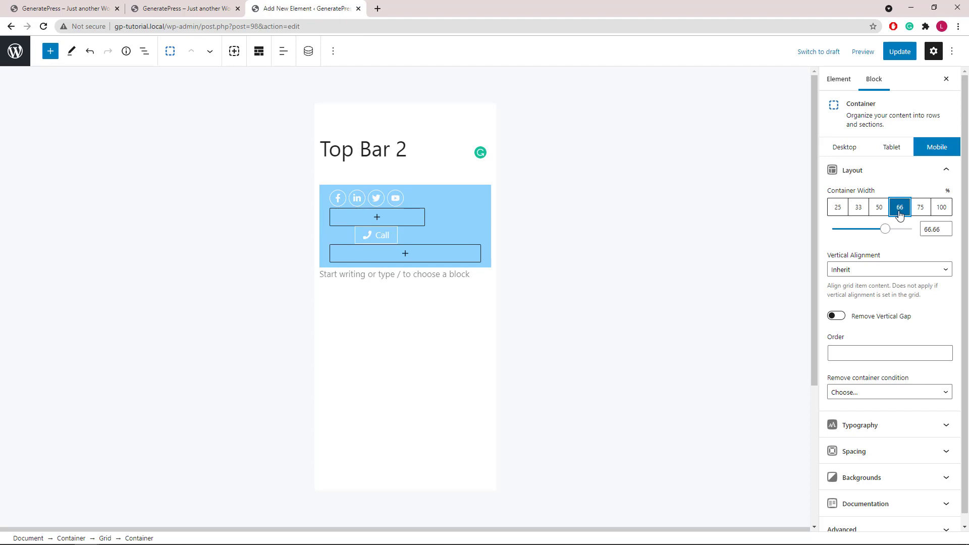
click(144, 51)
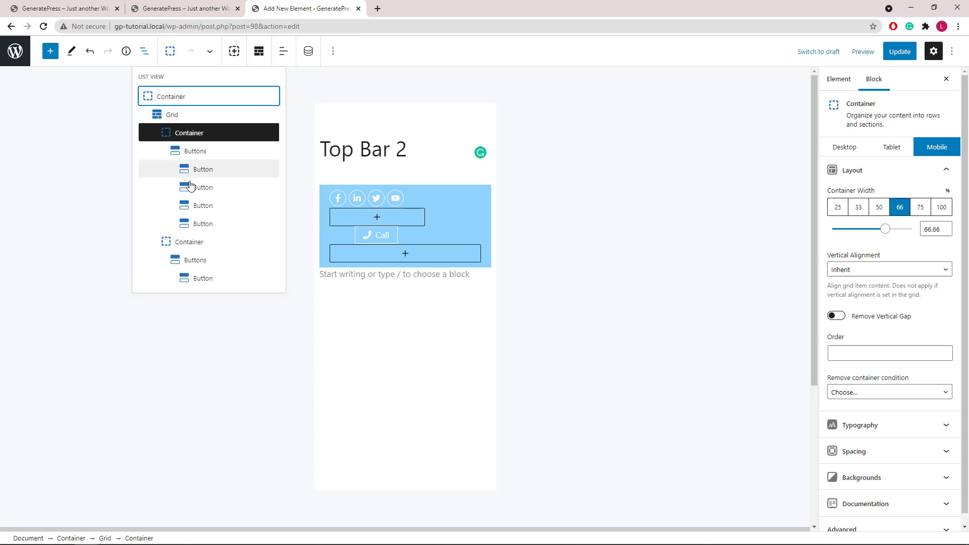
click(199, 242)
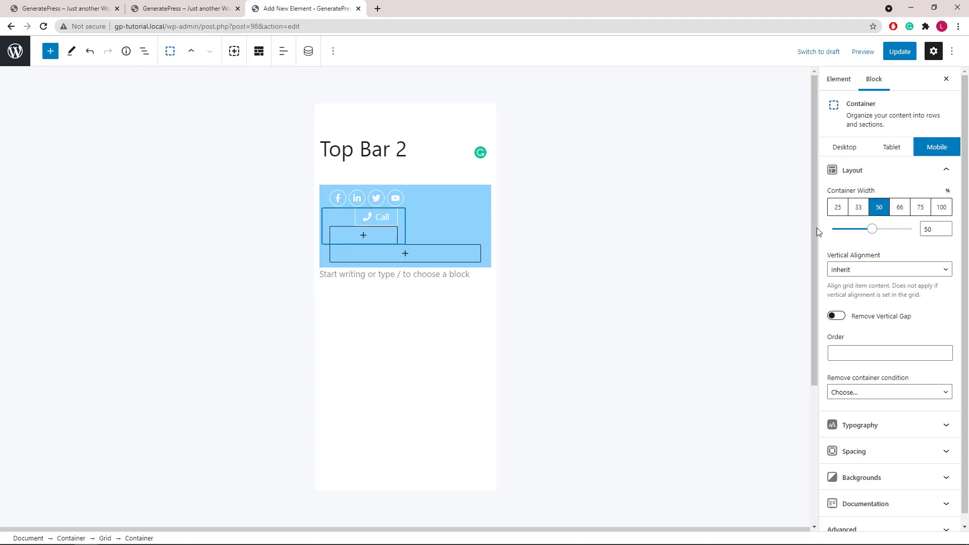
click(859, 207)
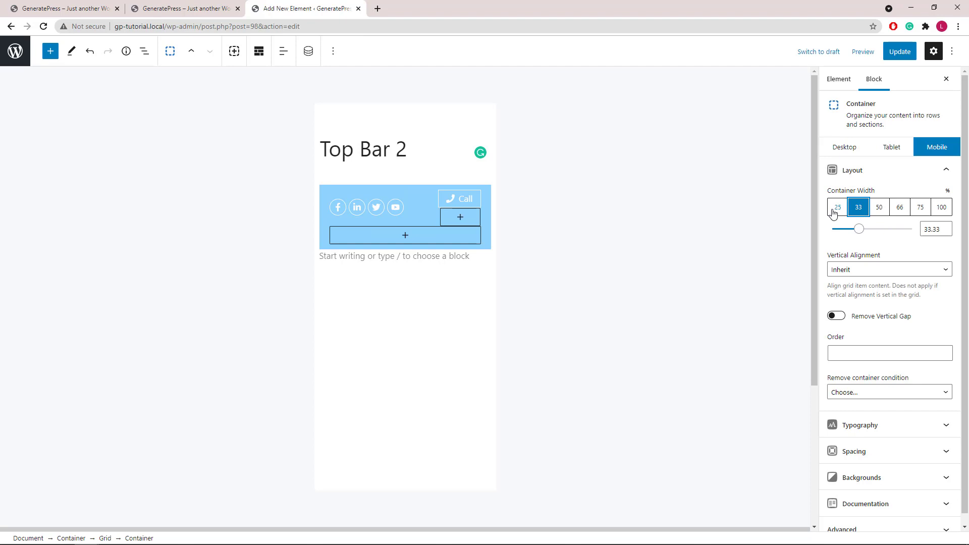
- Delete the leftover empty paragraph block from the top bar element
click(410, 256)
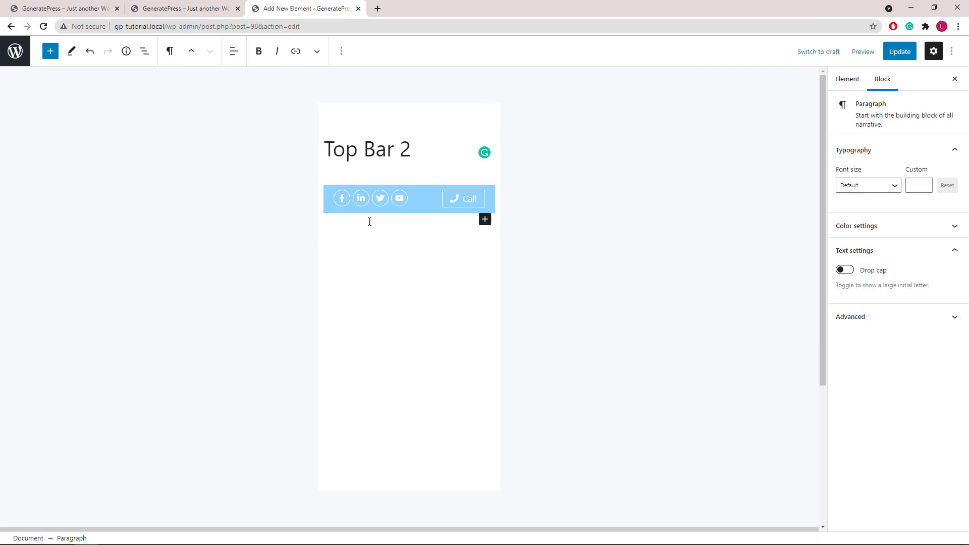
click(341, 51)
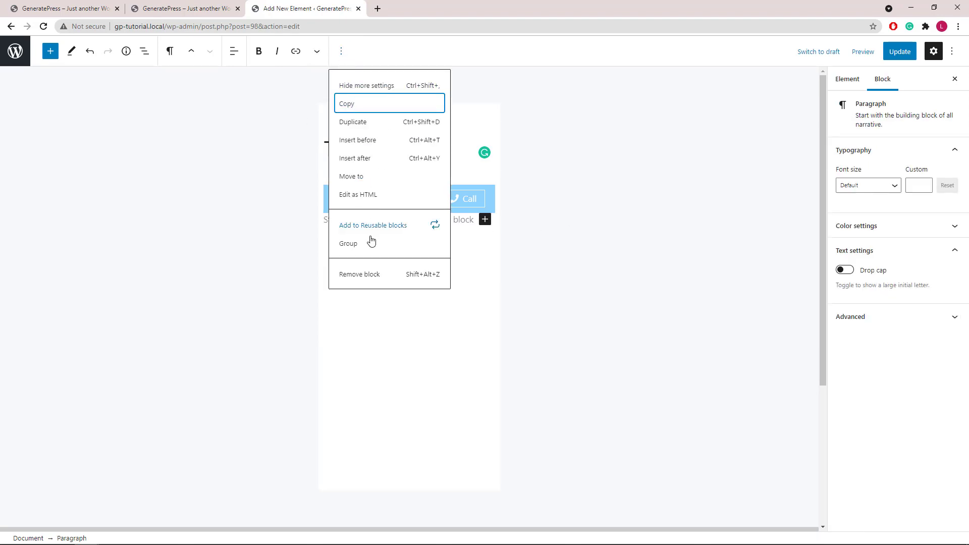
click(359, 275)
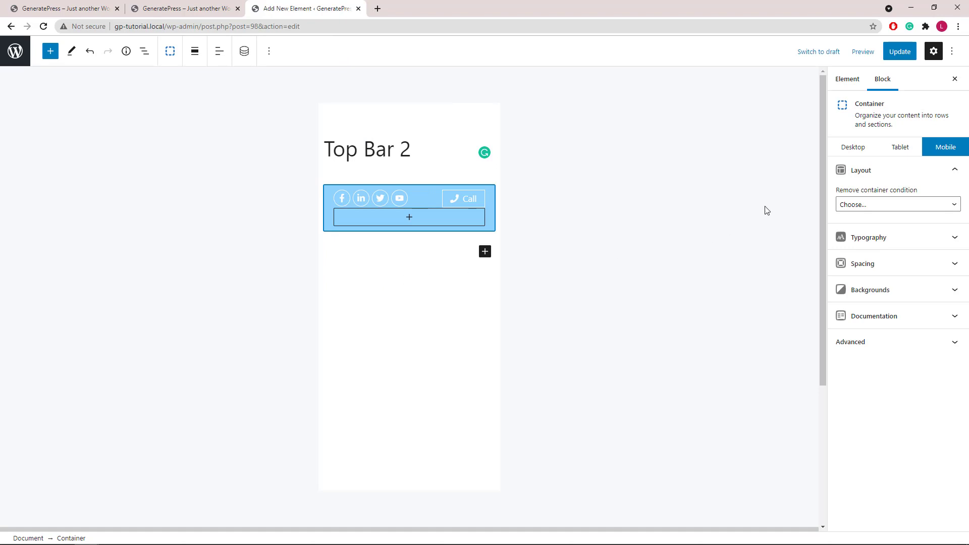
- Switch the sidebar back to Desktop and update the Top Bar 2 element
click(840, 148)
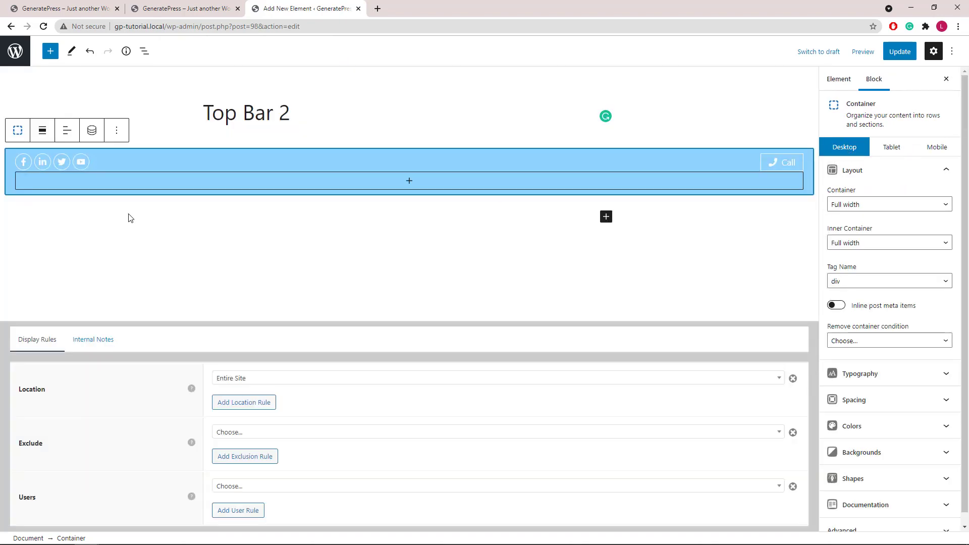
click(900, 53)
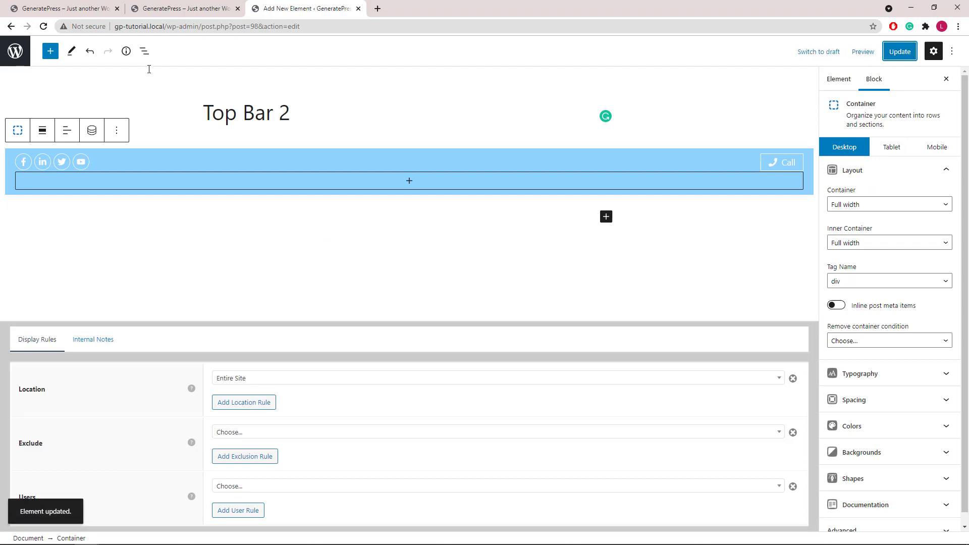
click(55, 9)
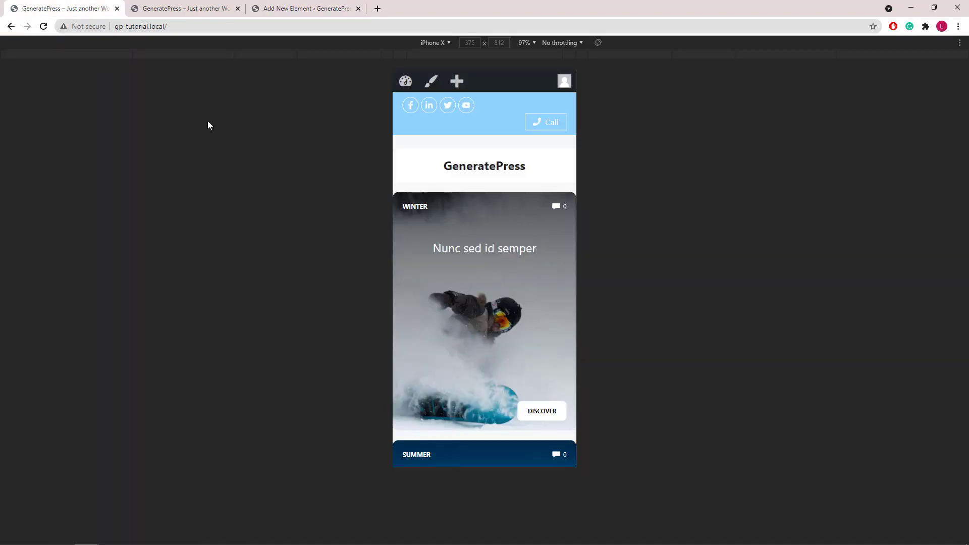
- Reload the front page to check the one-line mobile top bar, then close DevTools for desktop width
click(43, 26)
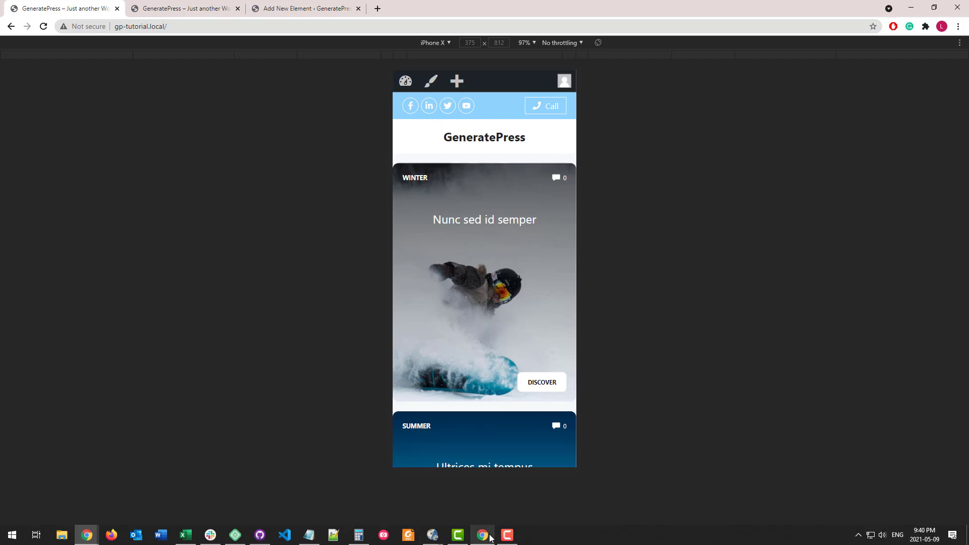
click(483, 535)
click(767, 164)
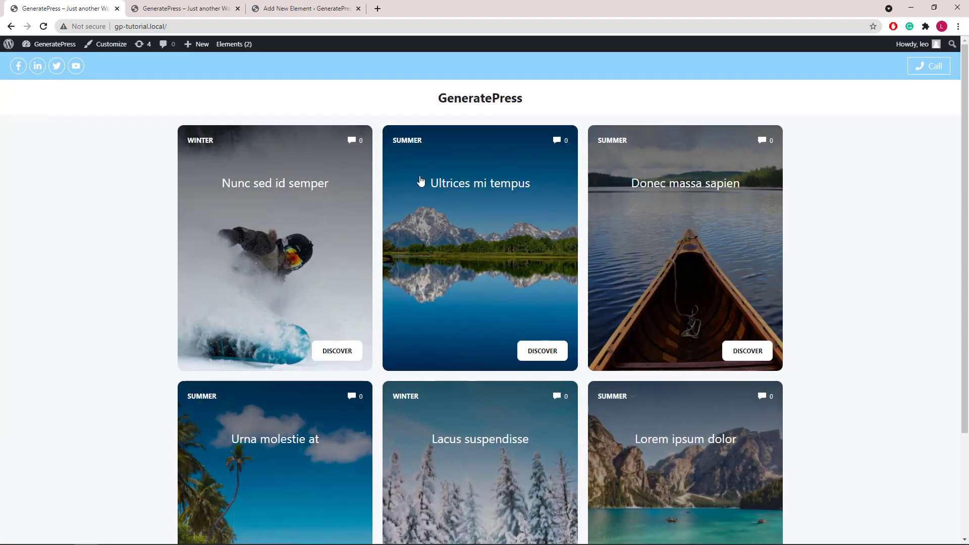